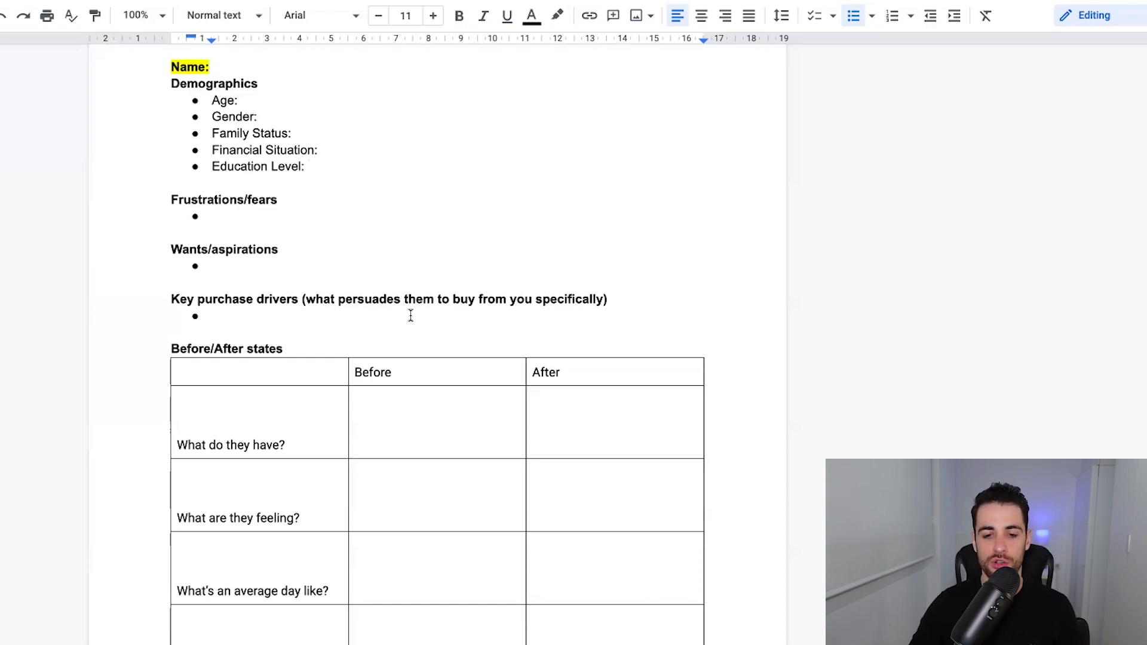
Step: Review the blank avatar template from demographics through the before/after table and hooks, and place the cursor after the Name label
scroll(410, 313, down, 2)
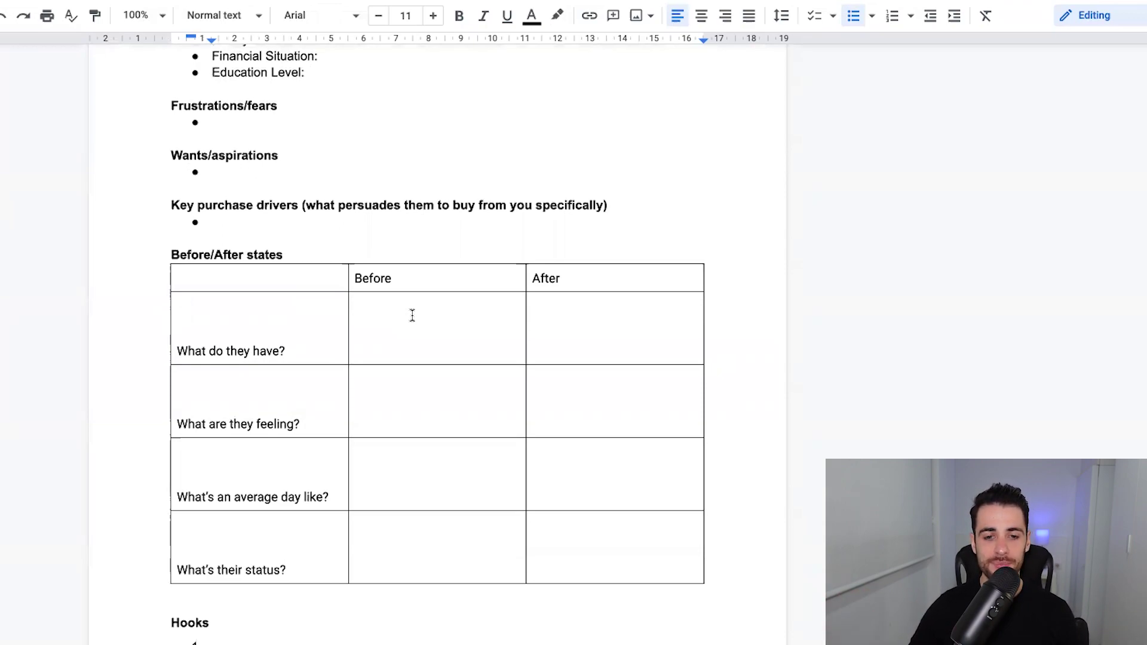
scroll(413, 315, down, 1)
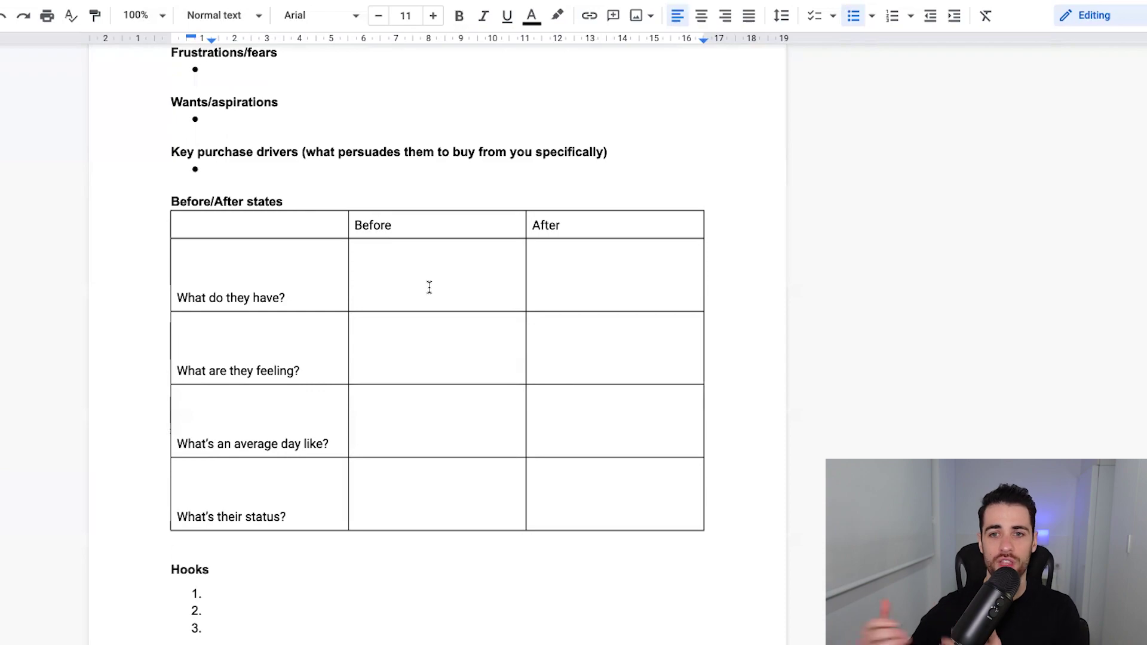
scroll(431, 286, down, 1)
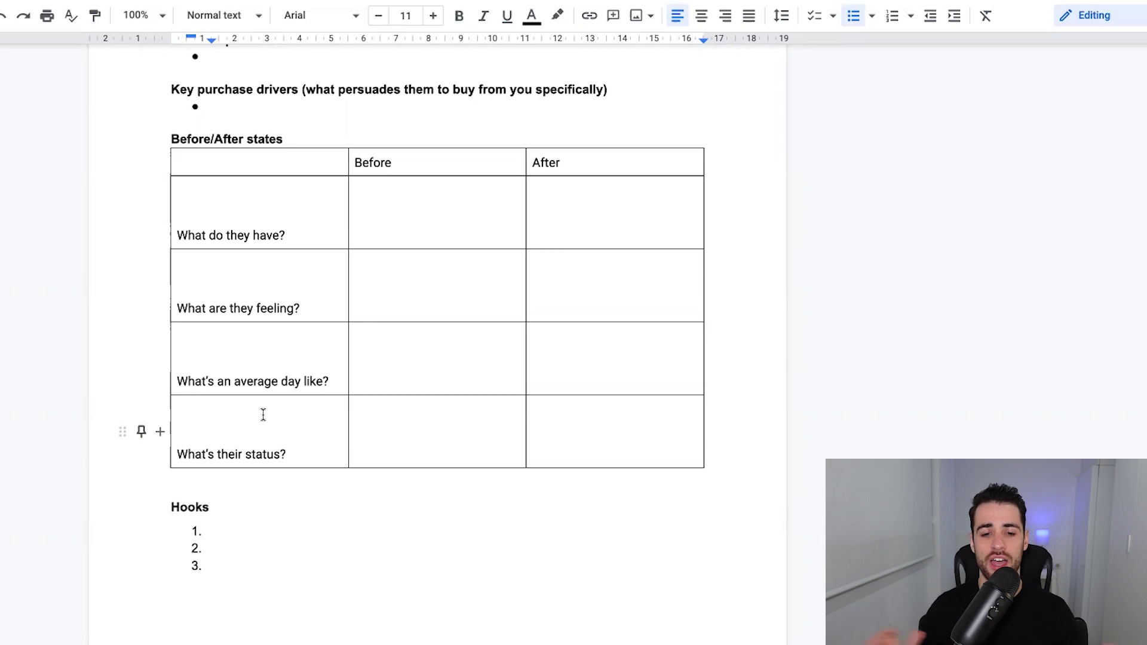
scroll(262, 415, down, 1)
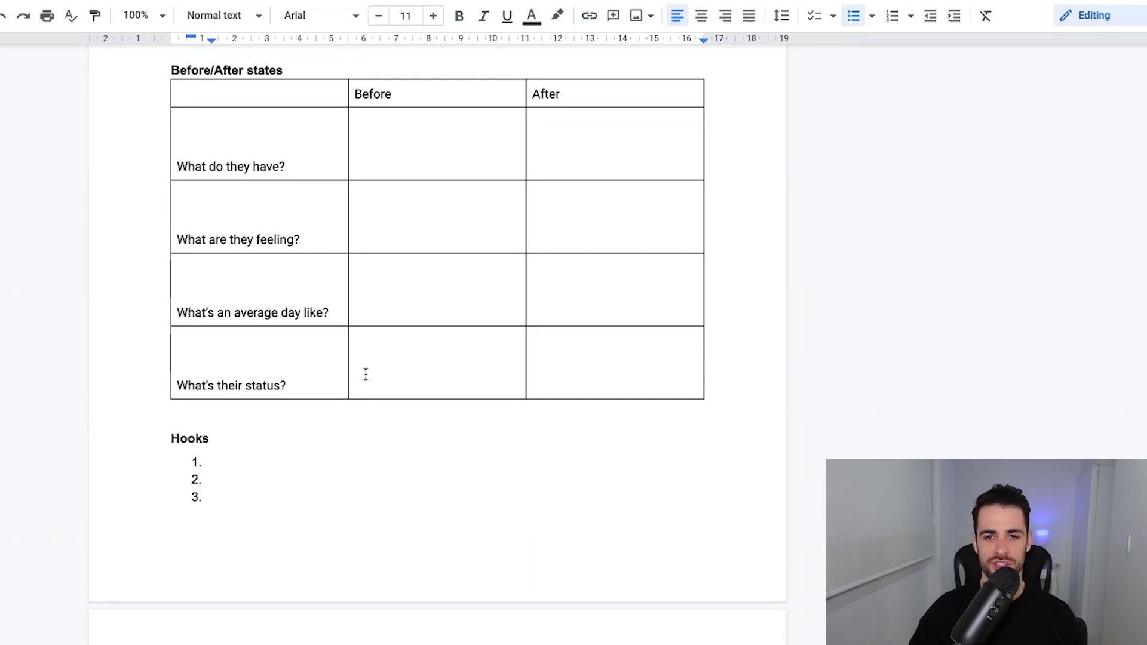
scroll(394, 366, up, 6)
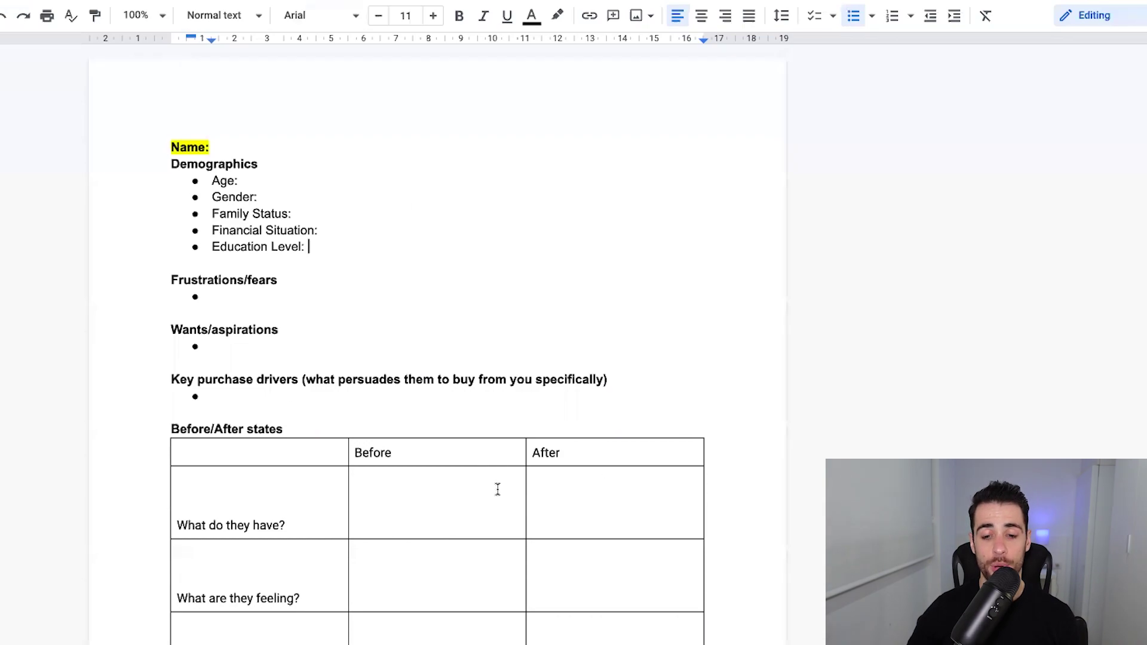
click(239, 147)
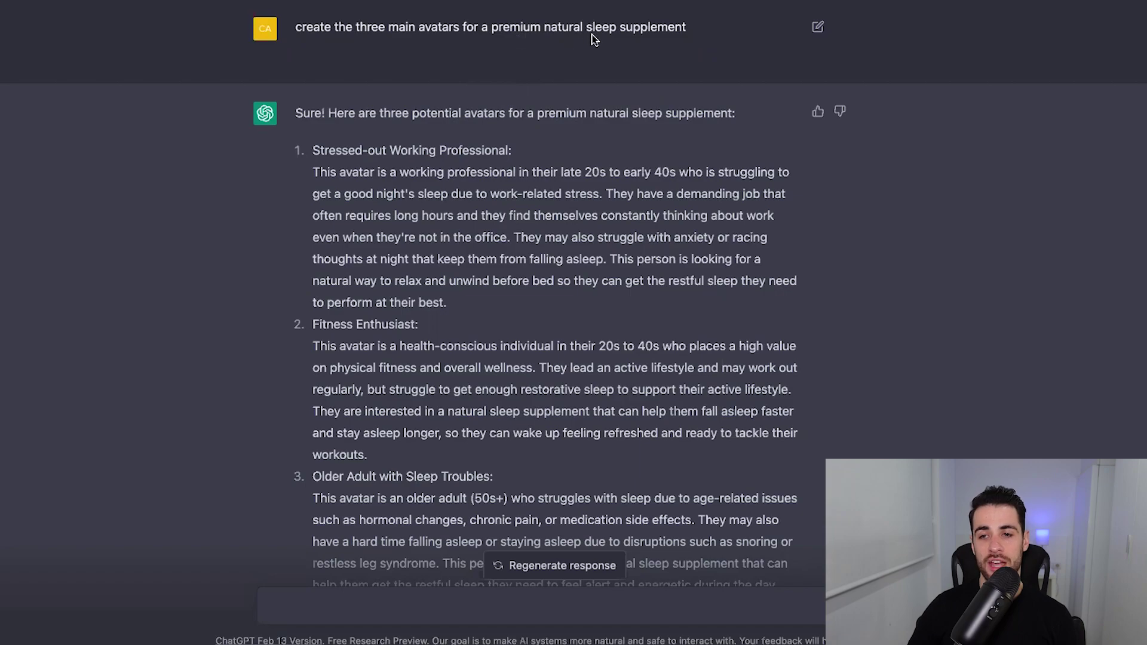
Step: In the ChatGPT conversation, read the three premium natural sleep supplement avatars, highlighting the Stressed-out Working Professional's title and description
scroll(261, 123, down, 1)
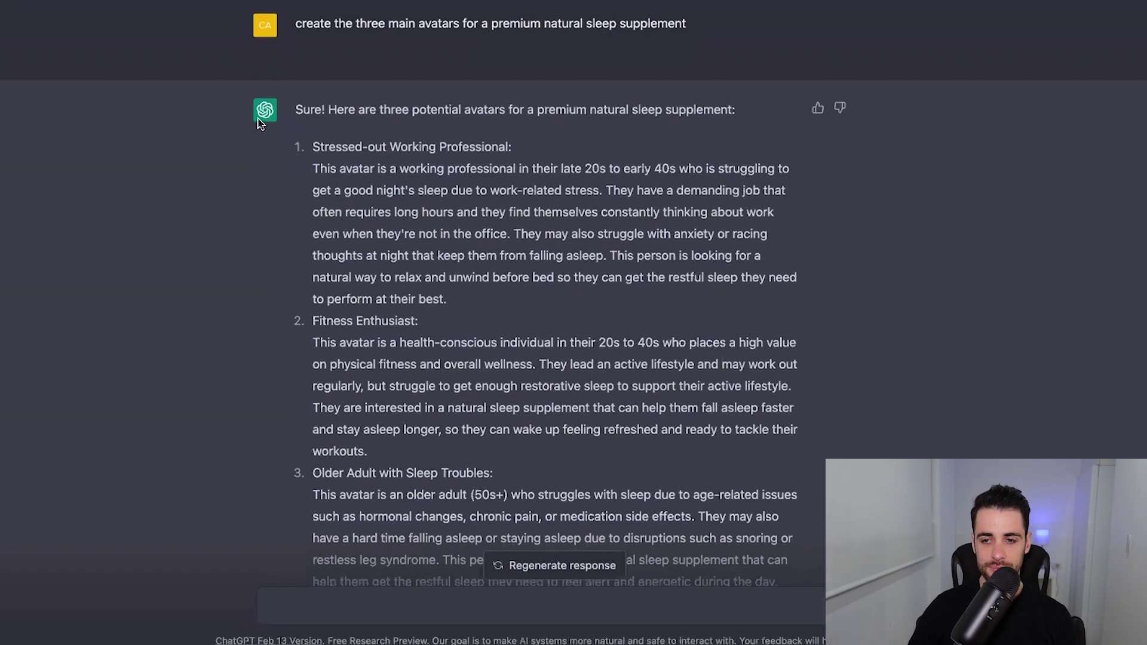
scroll(326, 121, down, 1)
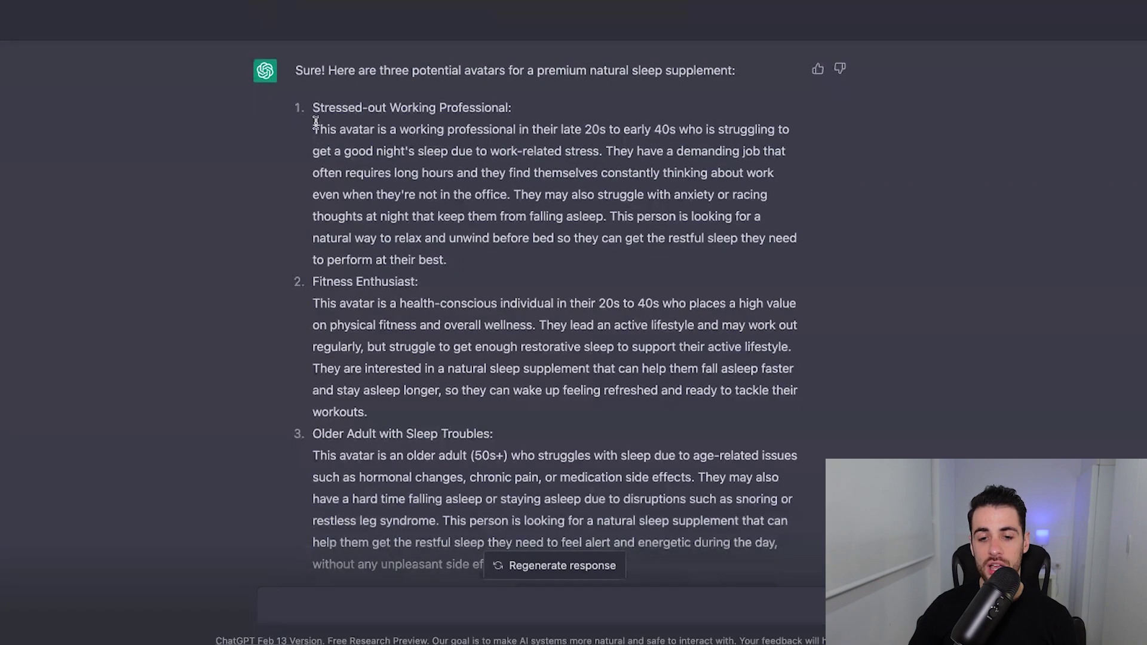
drag(311, 108, 513, 111)
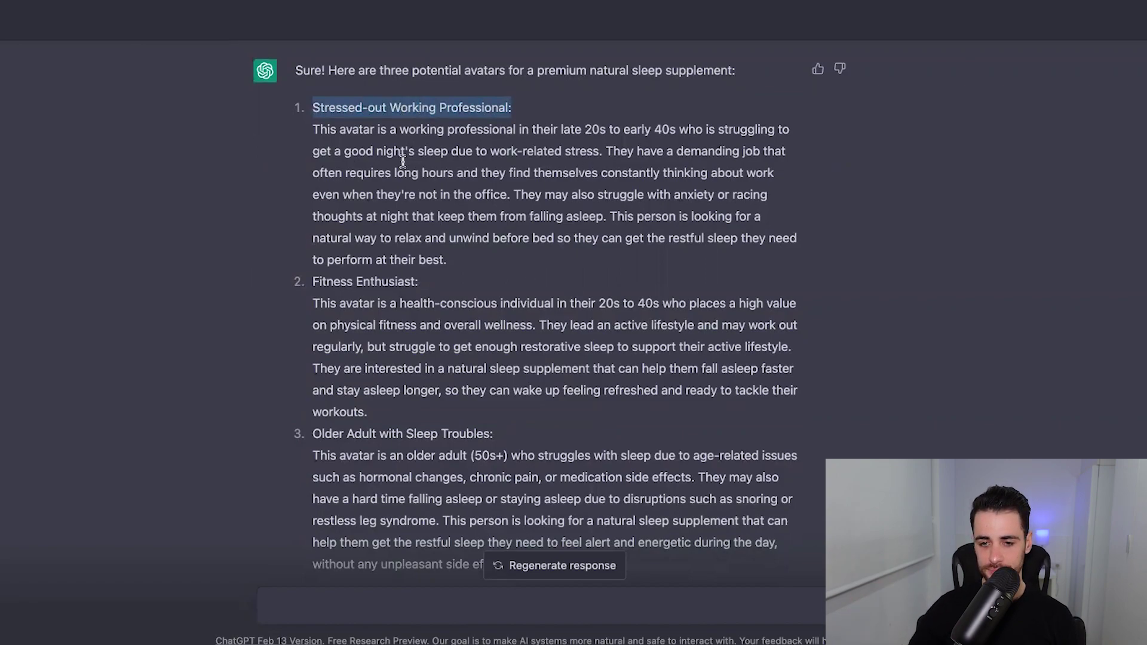
click(455, 263)
drag(455, 263, 309, 127)
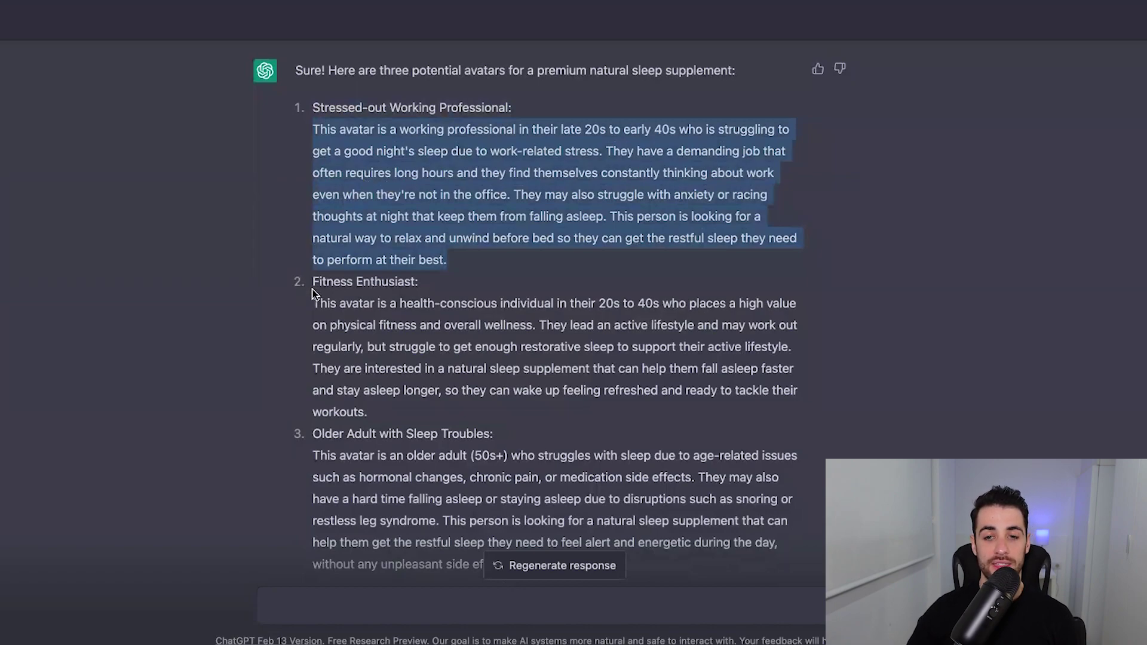
Step: Examine the prompt for age, gender, relationship, financial and education demographics, highlighting its text, and read the answer for each avatar
scroll(312, 293, down, 6)
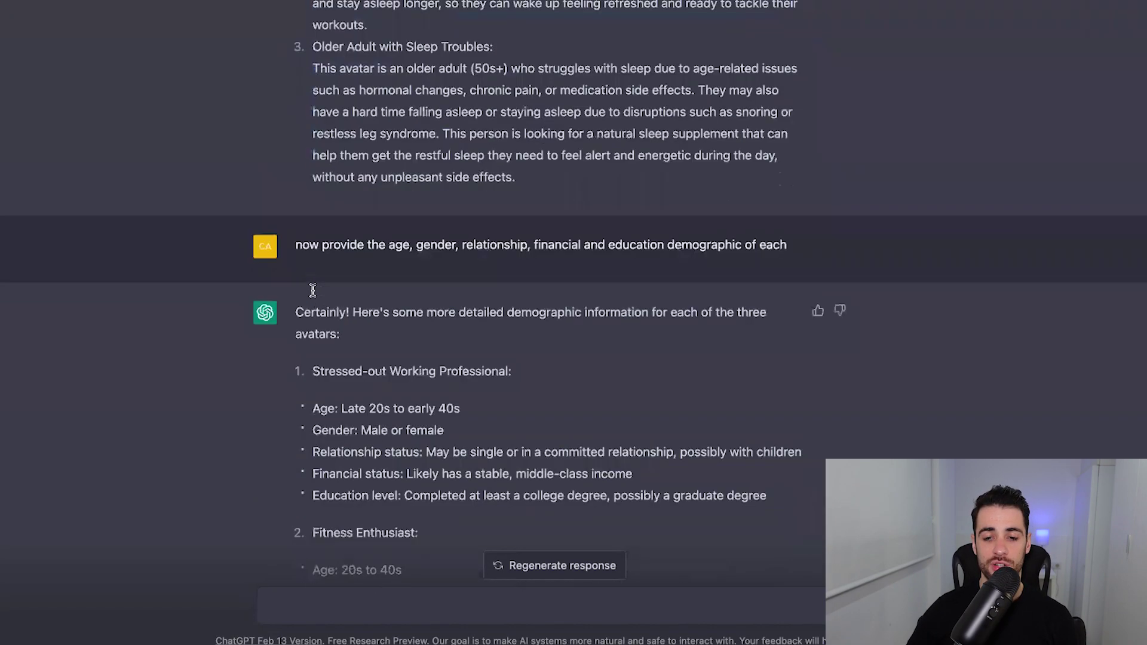
scroll(301, 243, down, 1)
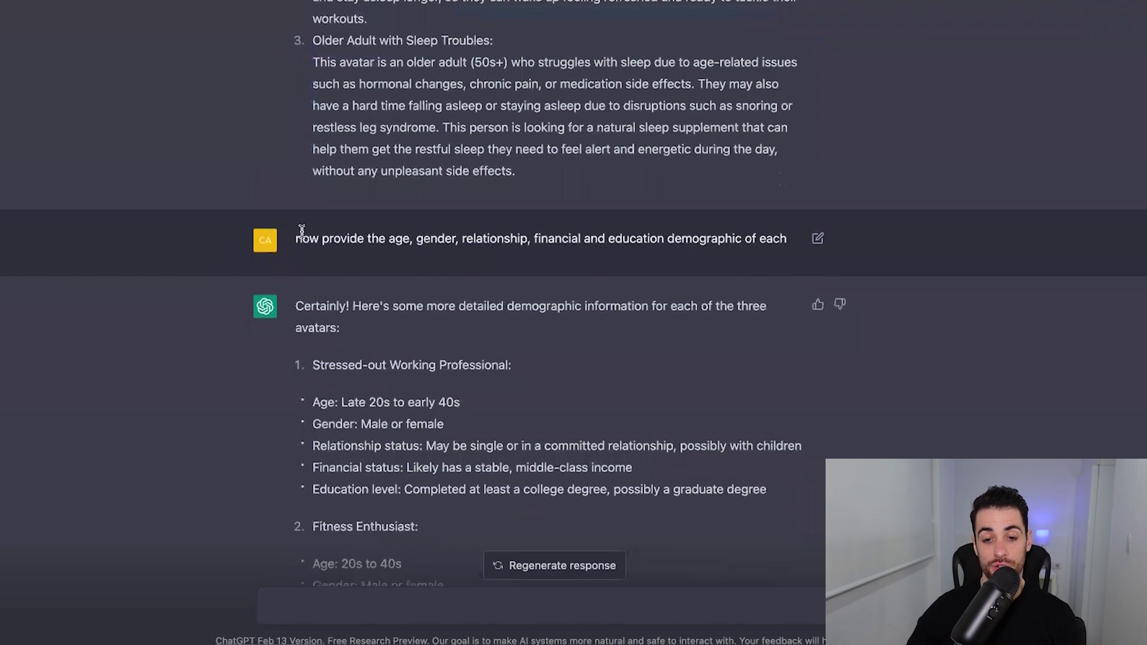
drag(301, 239, 780, 238)
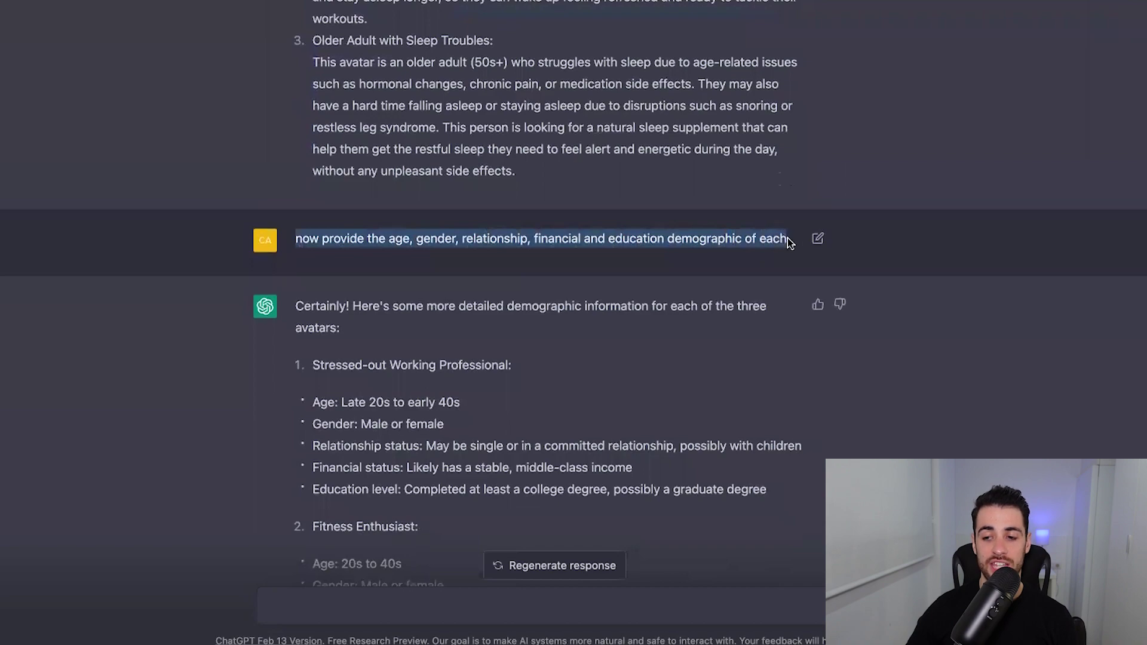
scroll(691, 255, down, 3)
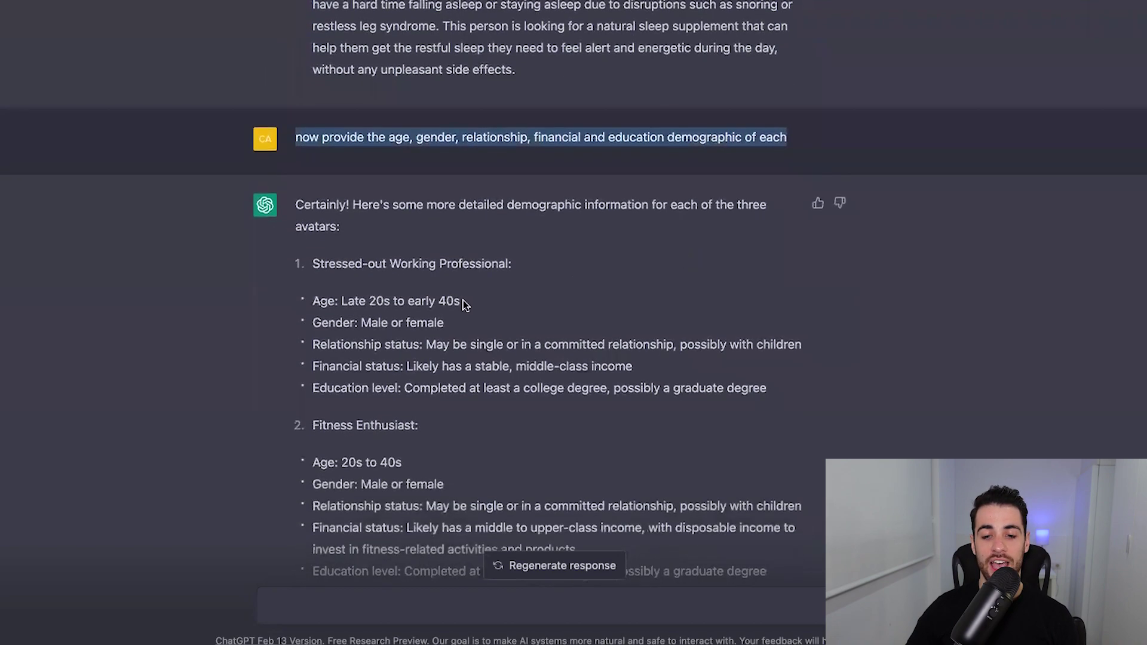
scroll(329, 272, down, 4)
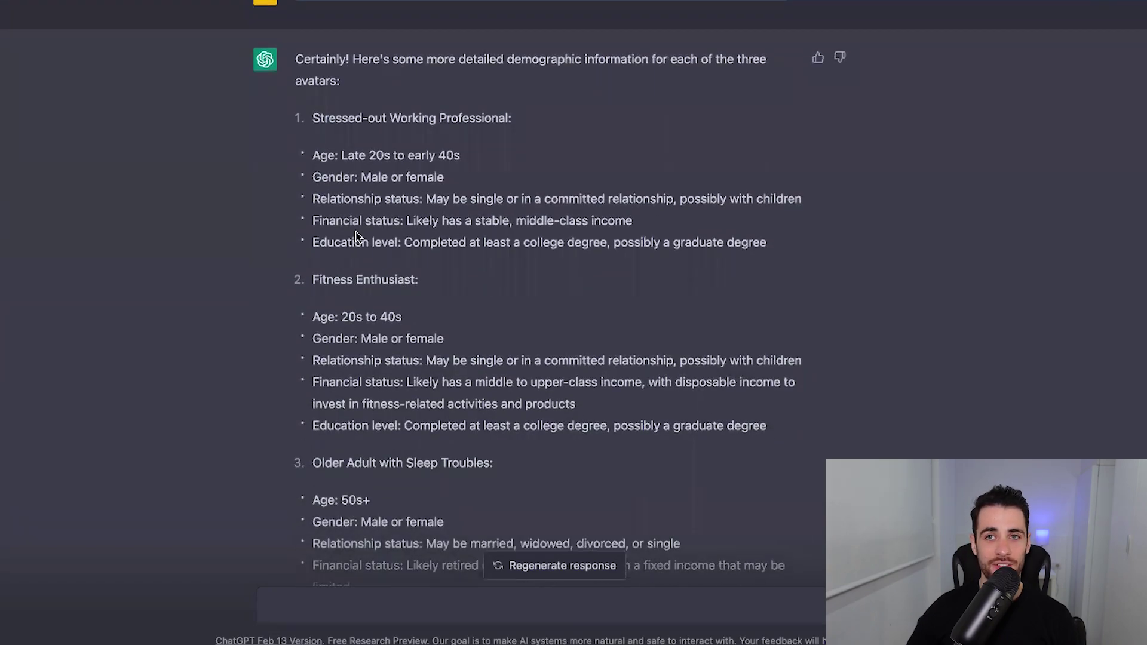
scroll(357, 236, up, 3)
scroll(380, 212, up, 3)
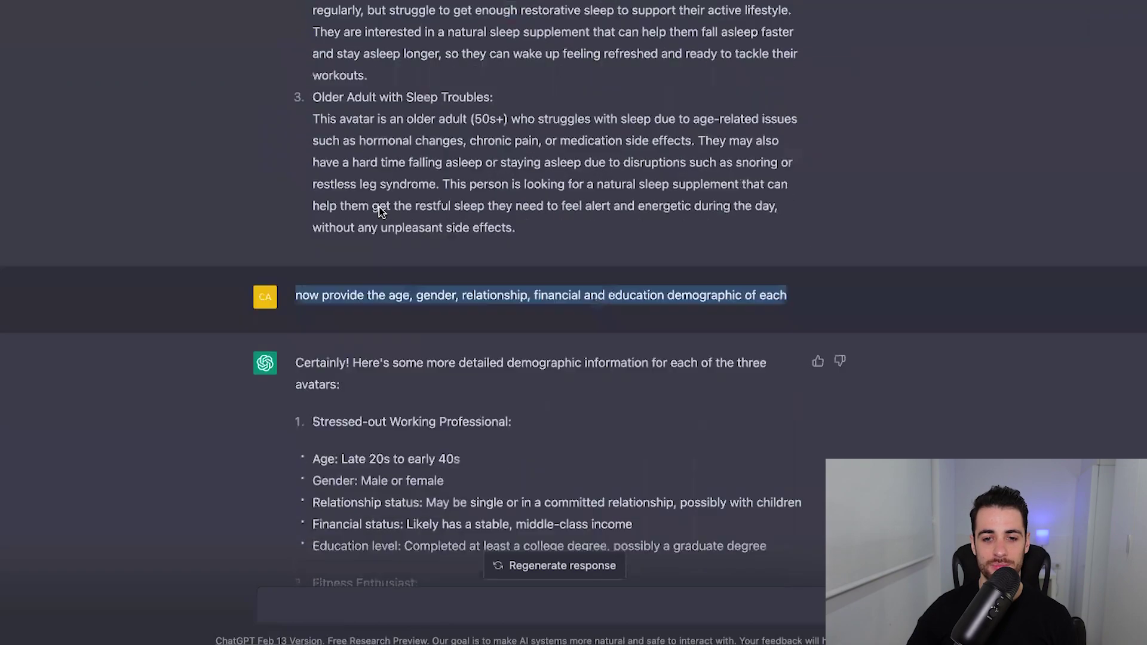
scroll(380, 211, down, 4)
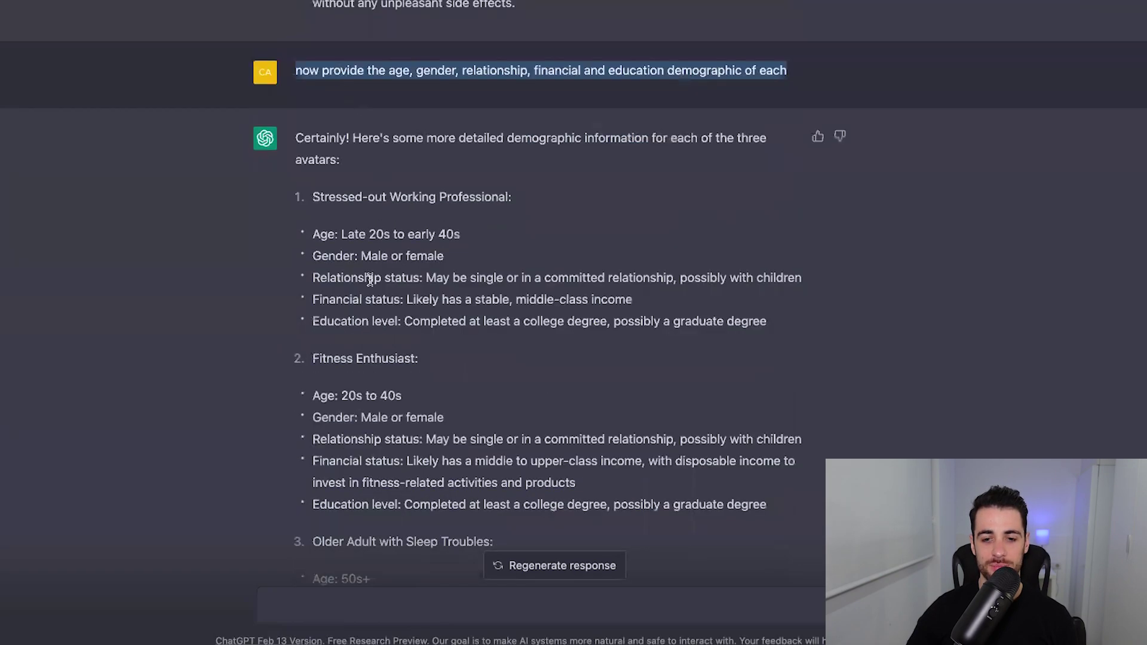
scroll(368, 341, down, 3)
scroll(368, 341, up, 1)
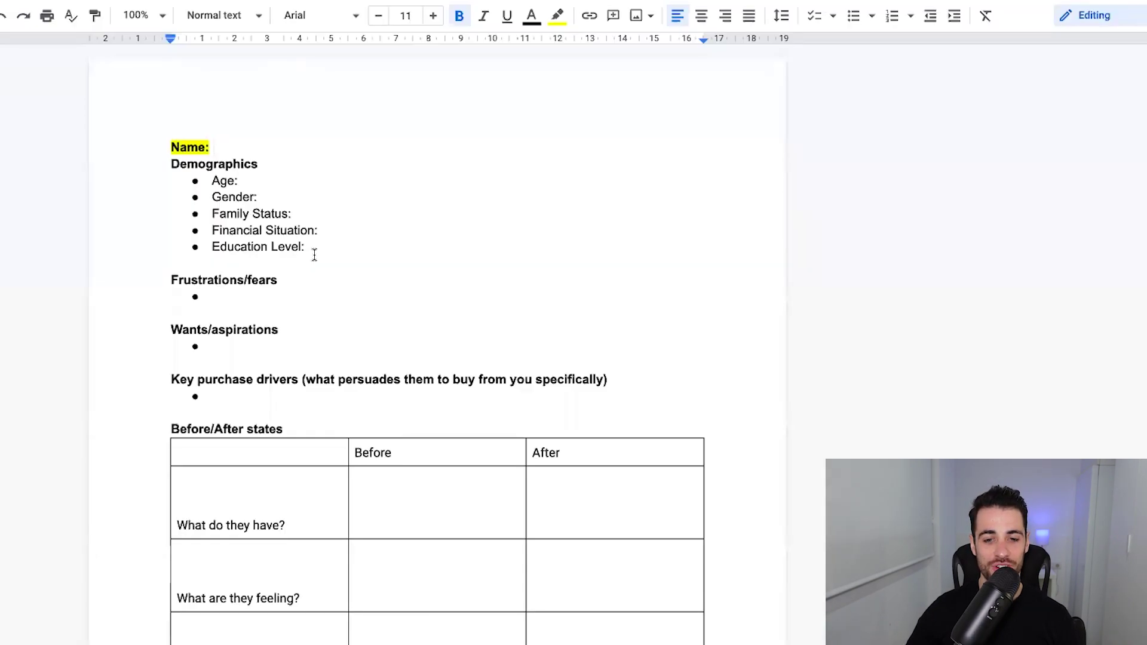
Step: Compare the Age through Education Level fields in the Google Docs template with ChatGPT's demographics for the three avatars
drag(306, 248, 202, 180)
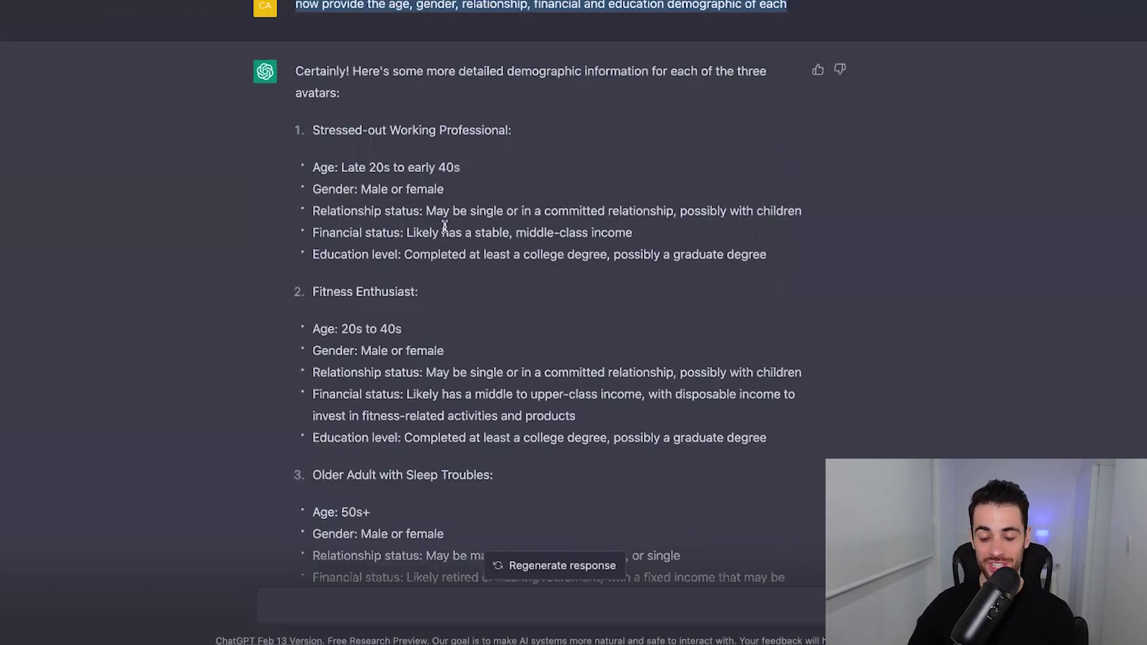
scroll(399, 244, down, 1)
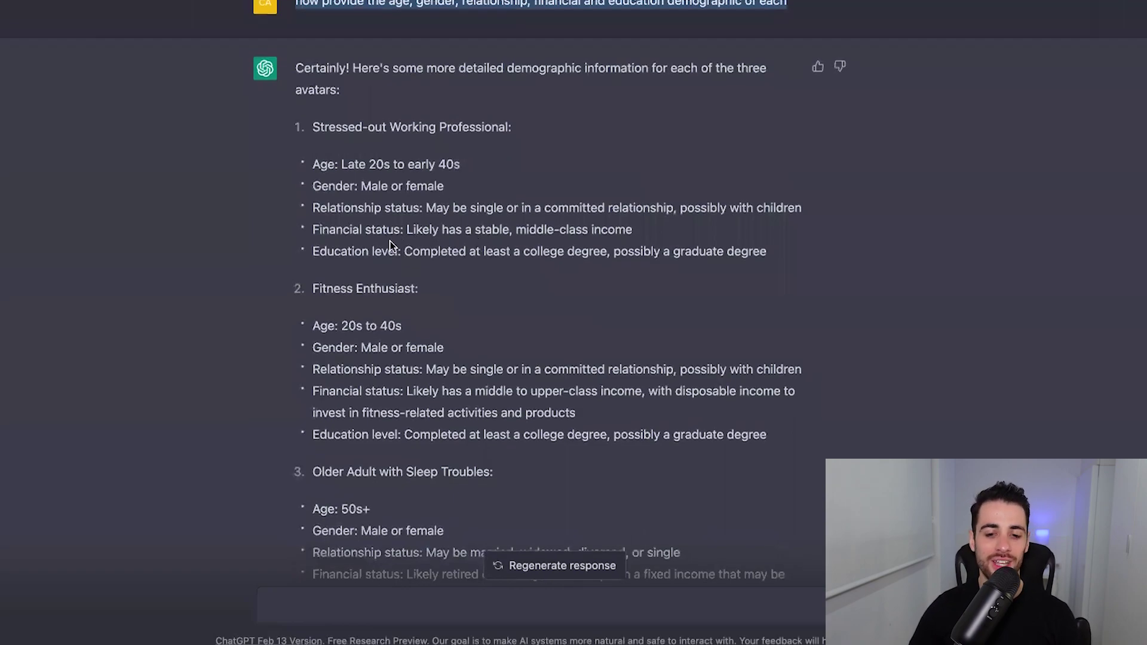
scroll(388, 242, down, 6)
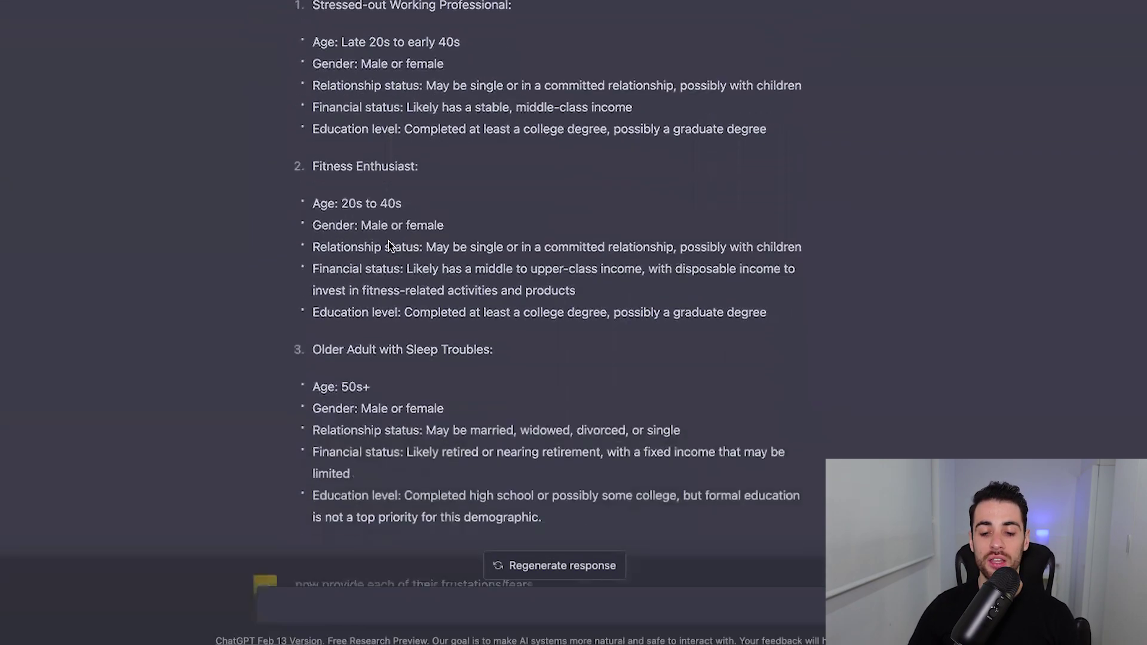
Step: Examine the frustrations/fears prompt and its answer, highlighting the prompt, the Fitness Enthusiast's fears and the Stressed-out Working Professional heading
scroll(388, 243, down, 1)
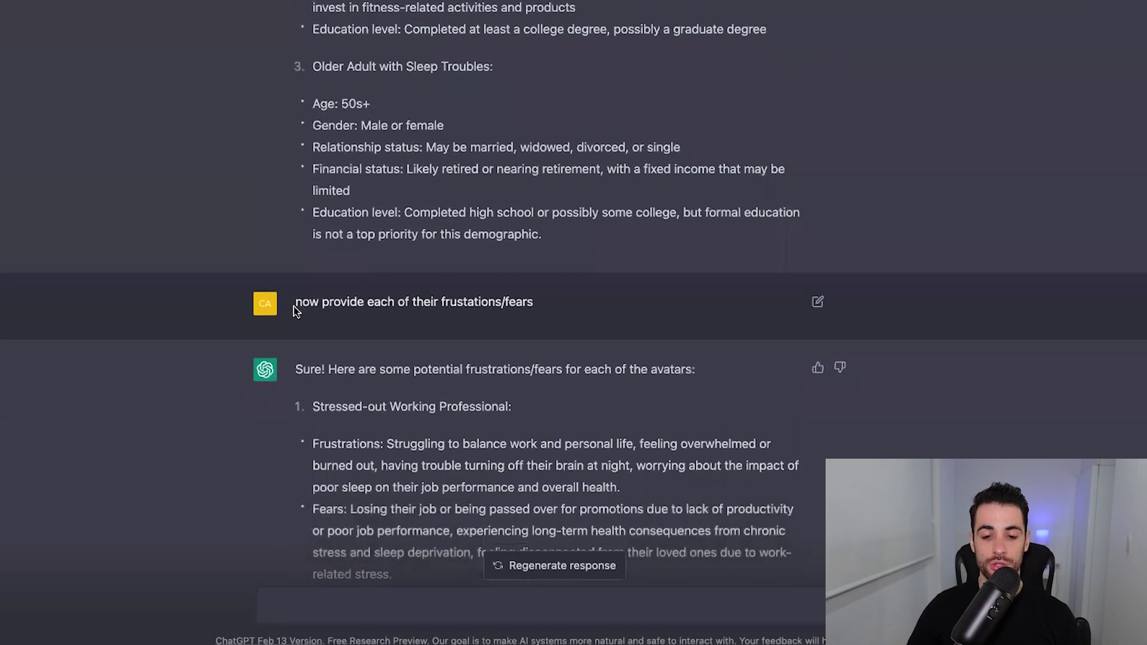
drag(298, 302, 535, 306)
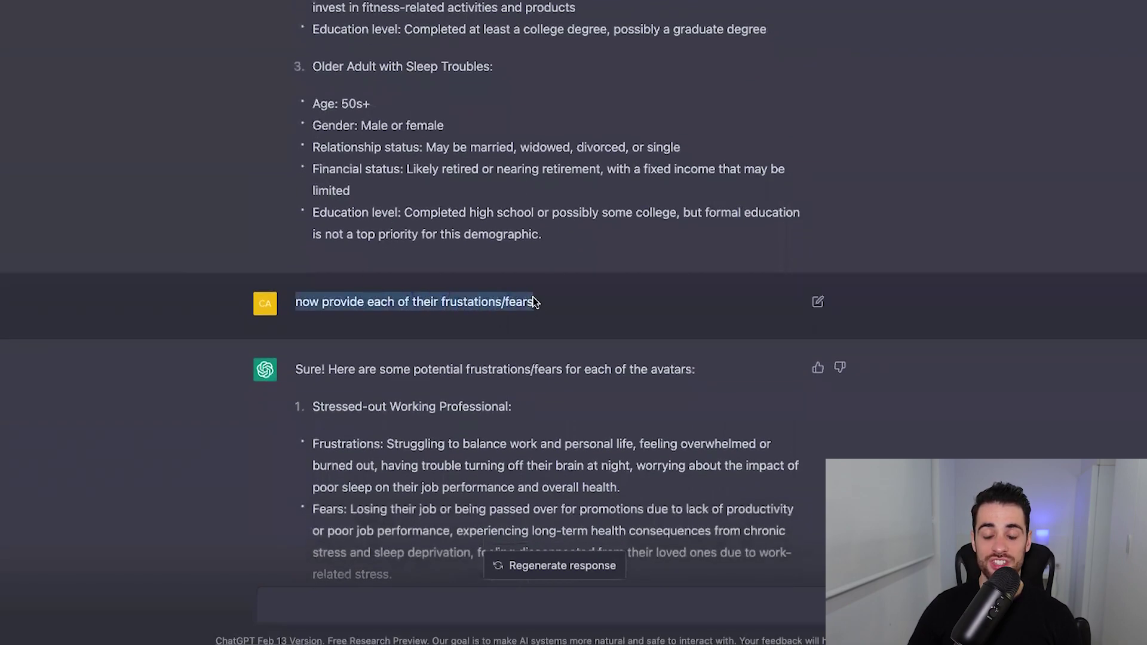
scroll(532, 294, down, 5)
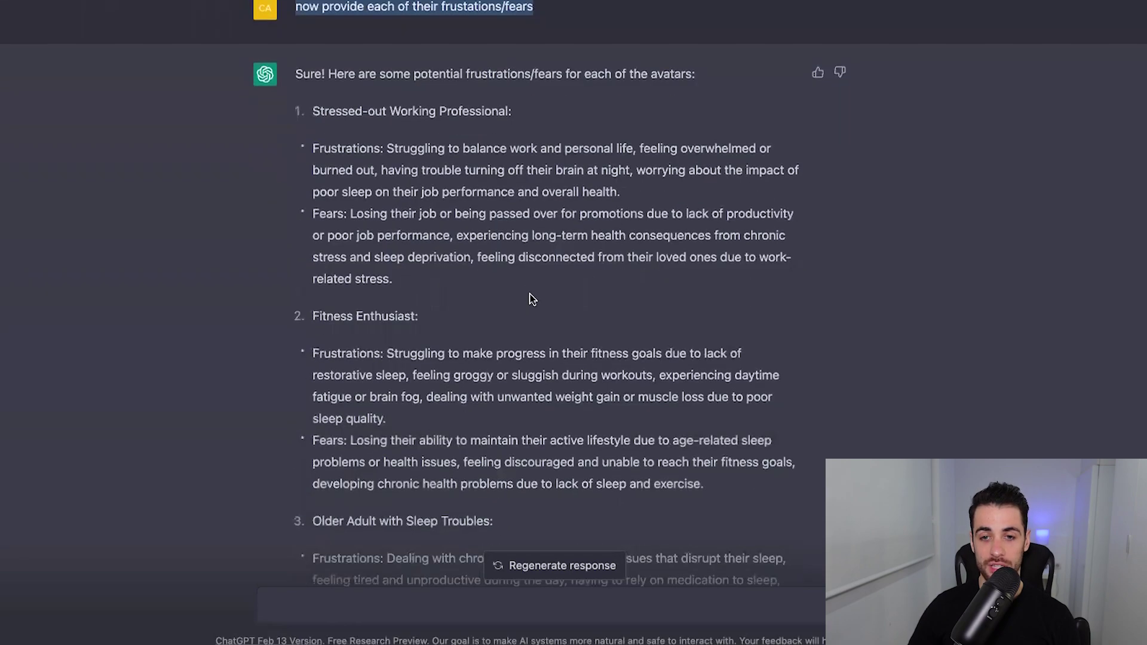
scroll(529, 294, down, 1)
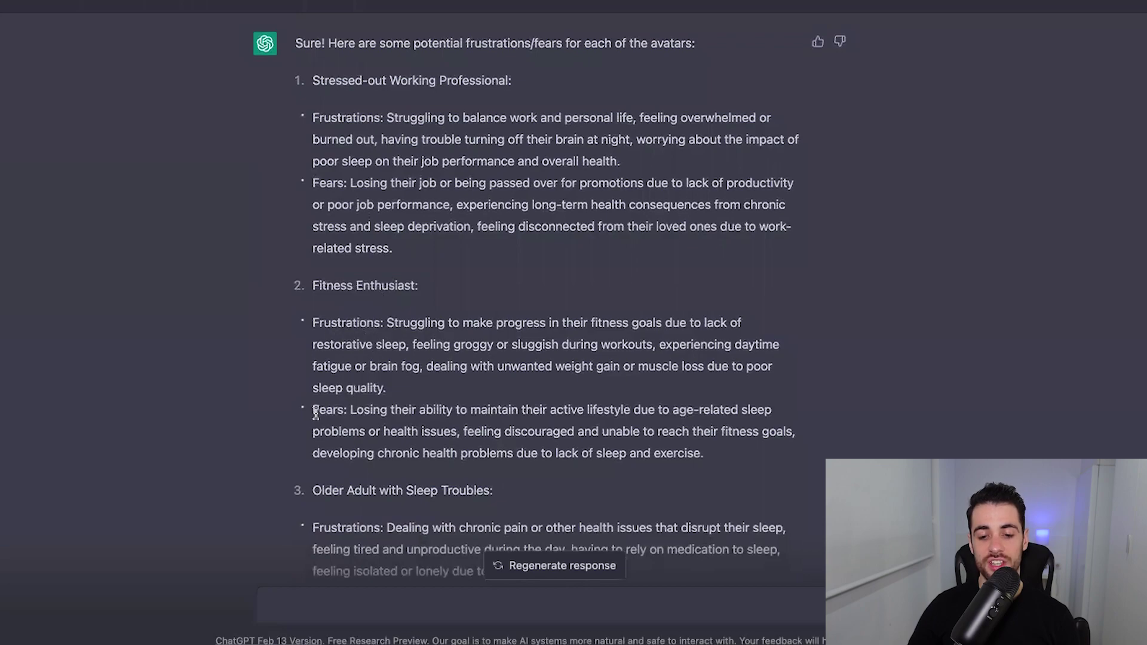
drag(313, 410, 658, 452)
scroll(352, 408, down, 4)
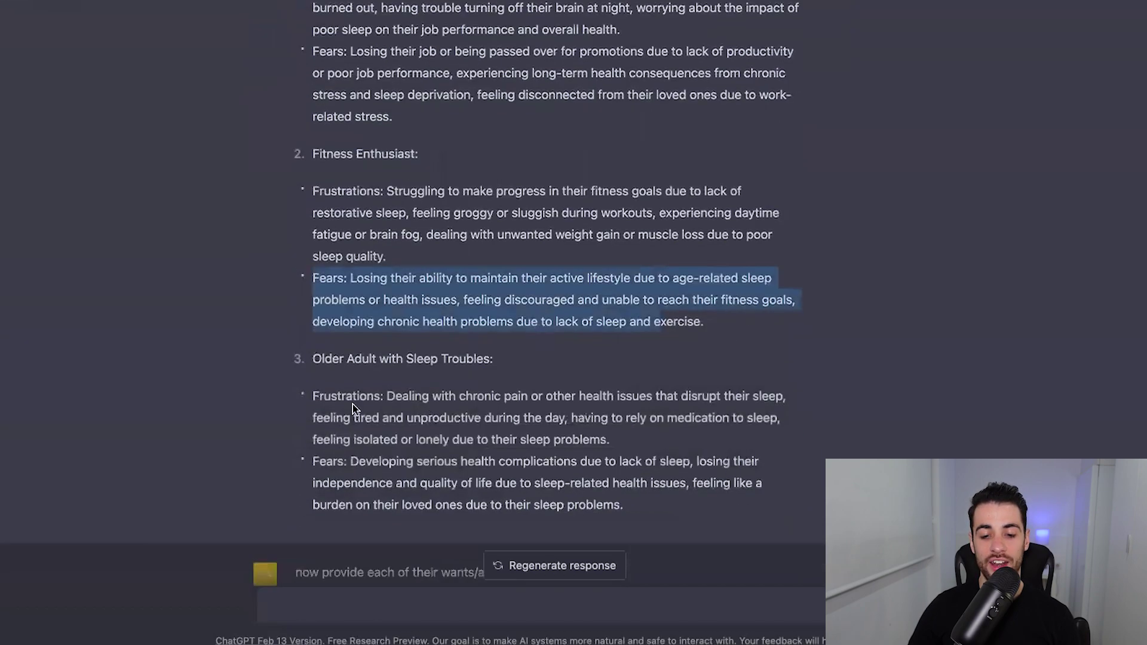
scroll(430, 427, up, 5)
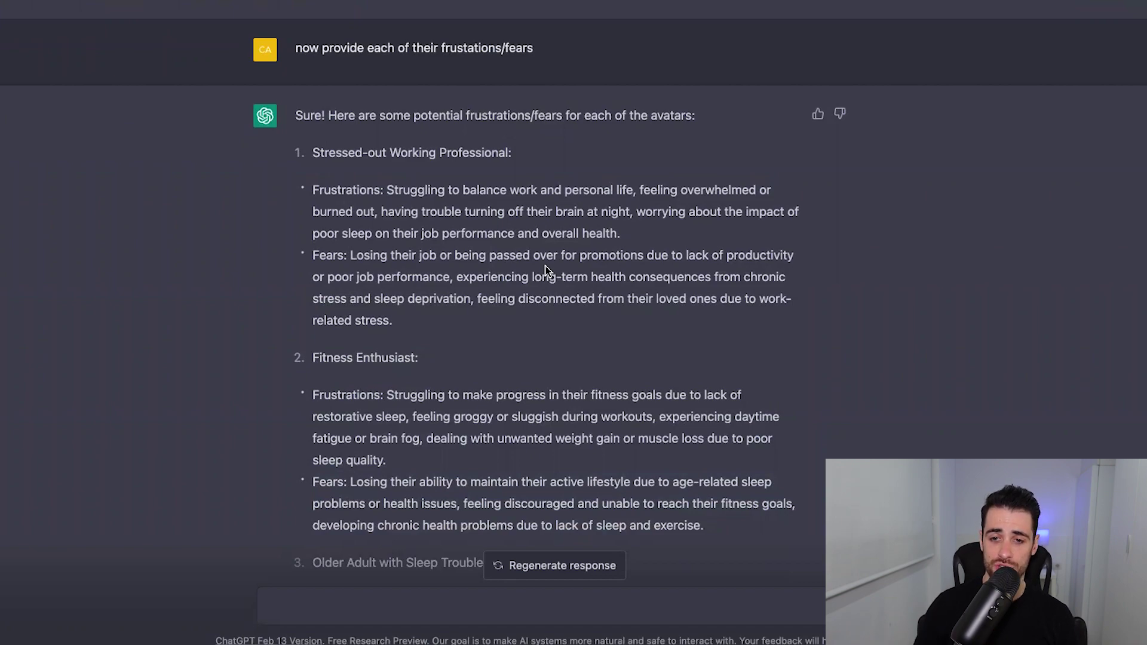
drag(313, 156, 523, 155)
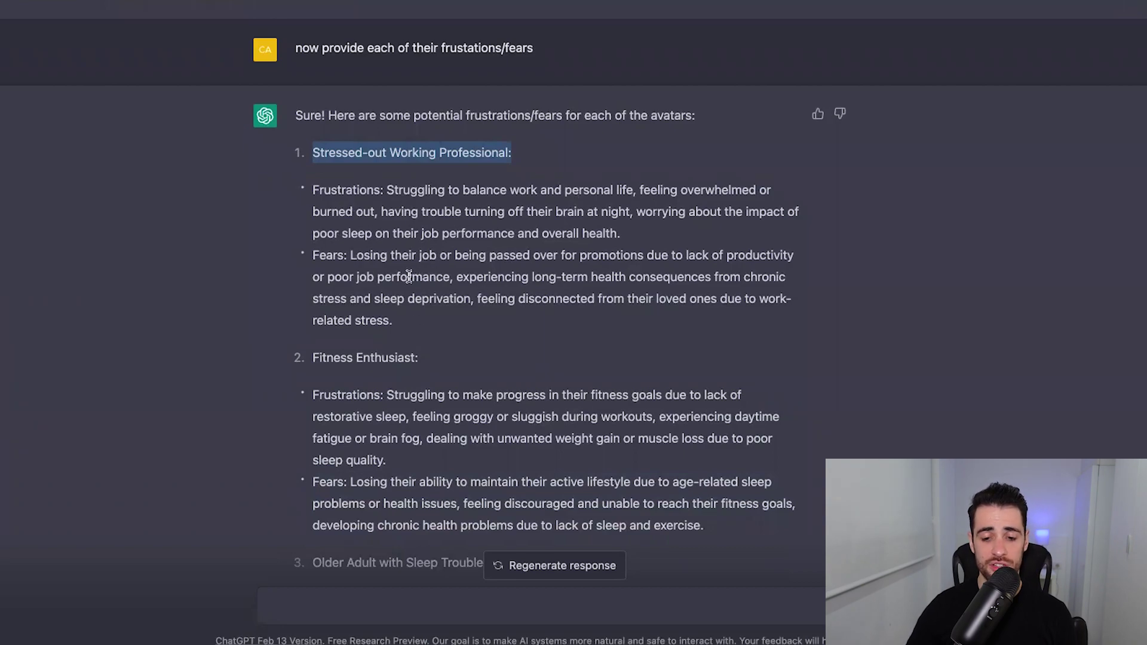
Step: Examine the wants/aspirations prompt and its answer, highlighting the prompt and the Stressed-out Working Professional's individual aspirations
scroll(368, 275, down, 6)
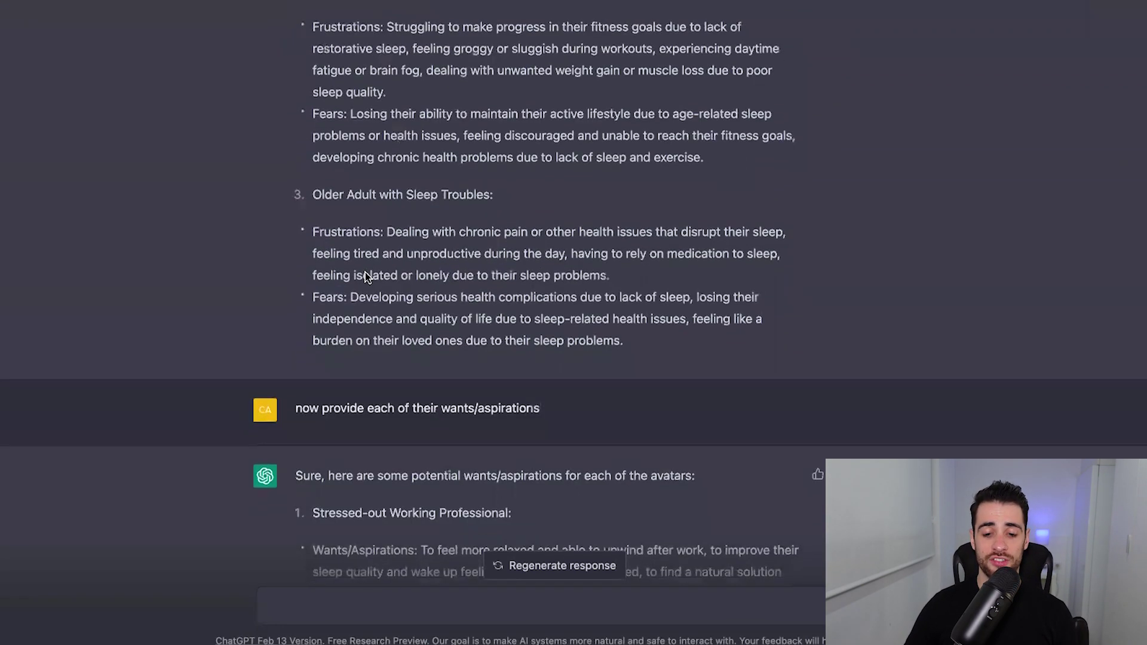
scroll(363, 270, down, 4)
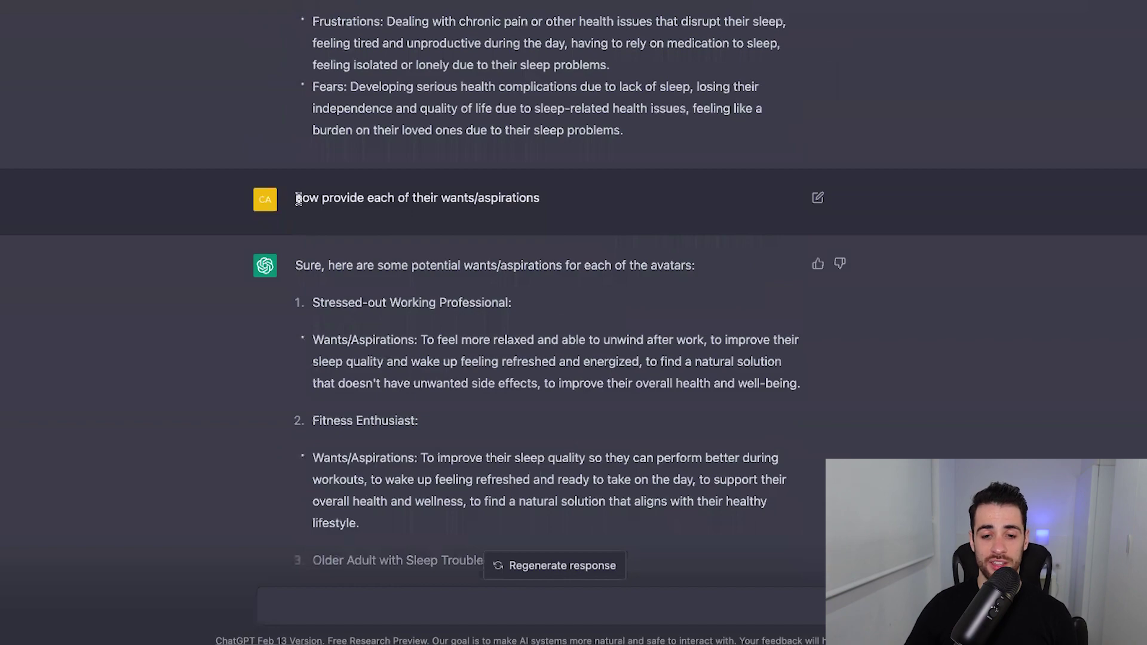
drag(298, 200, 591, 202)
scroll(575, 209, down, 1)
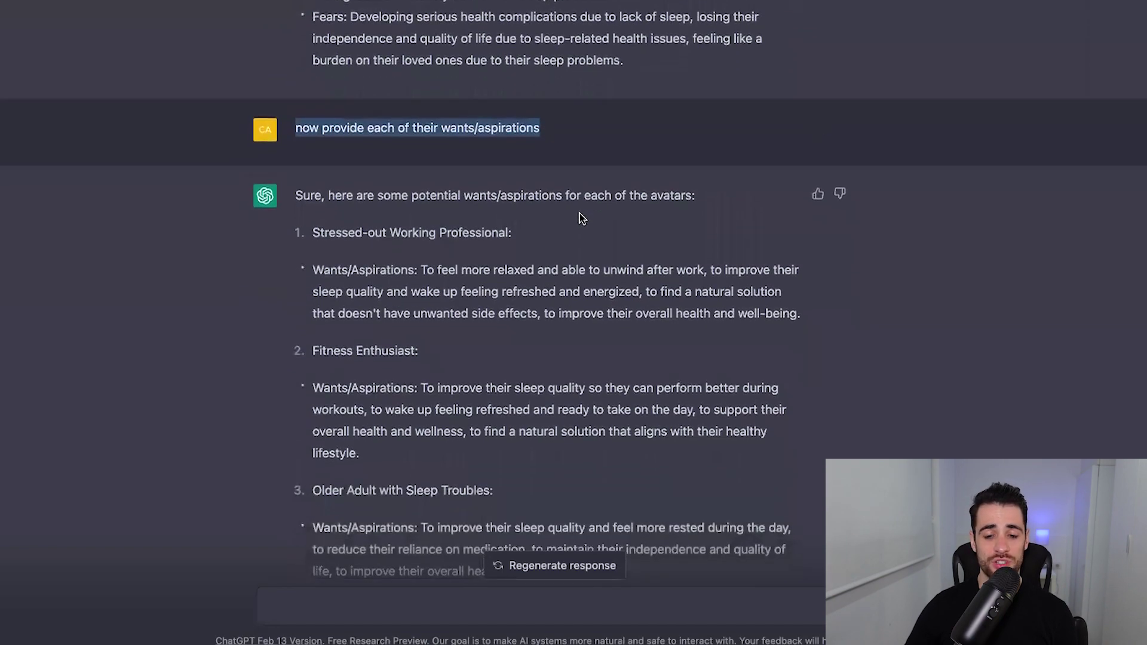
scroll(565, 219, down, 1)
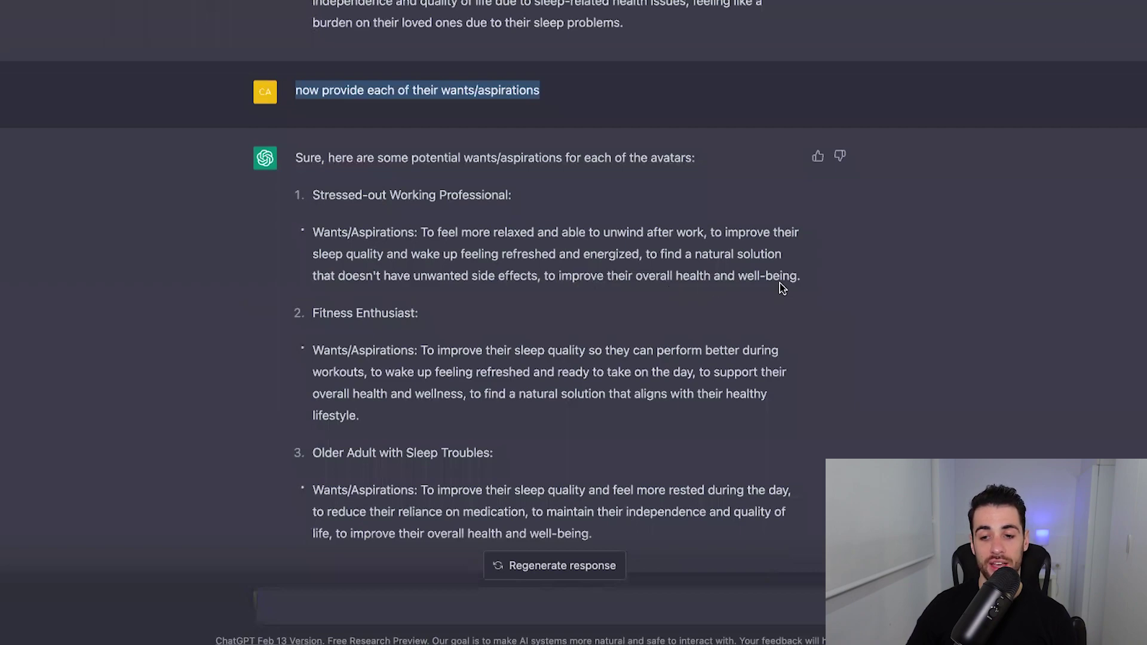
drag(801, 276, 647, 258)
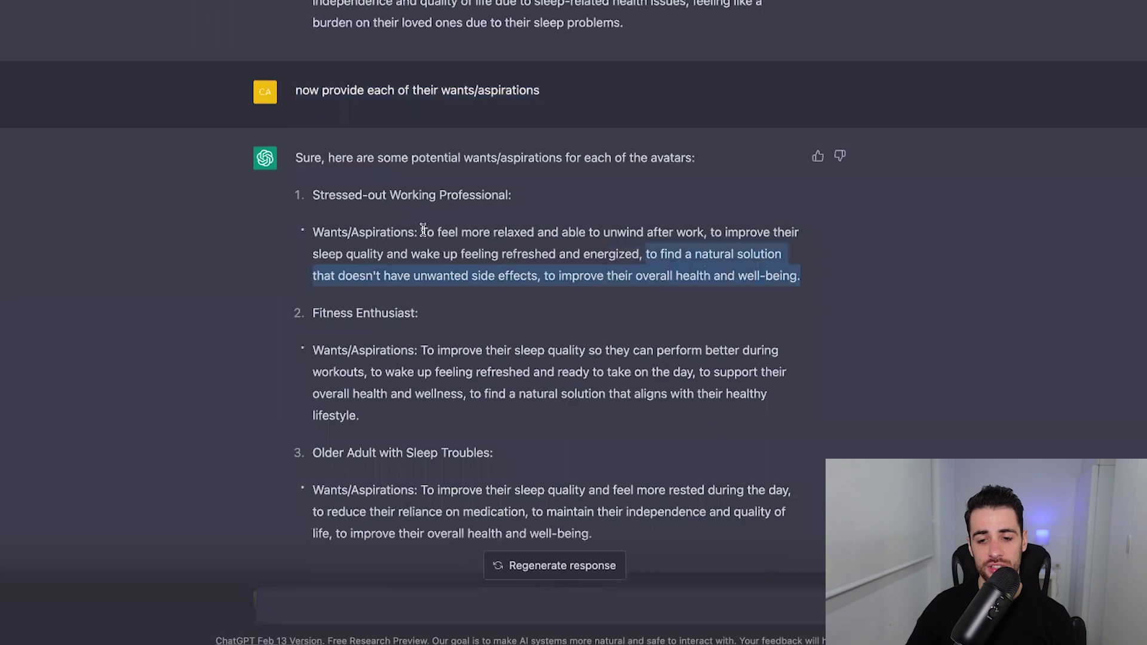
drag(421, 227, 646, 250)
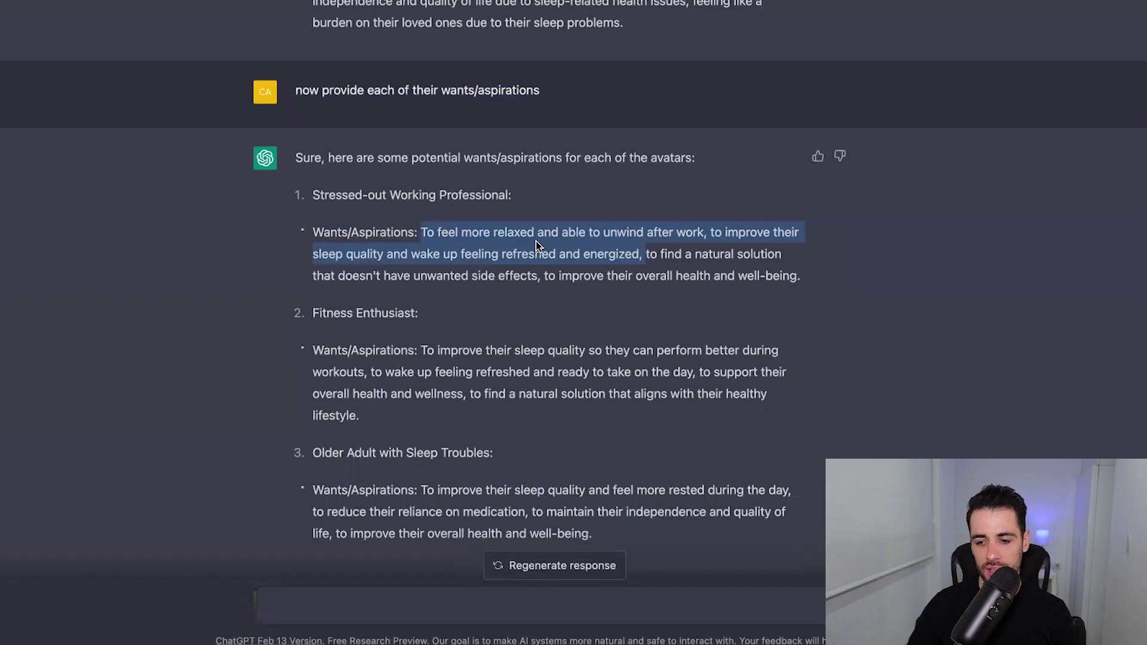
key(ctrl+v)
key(Return)
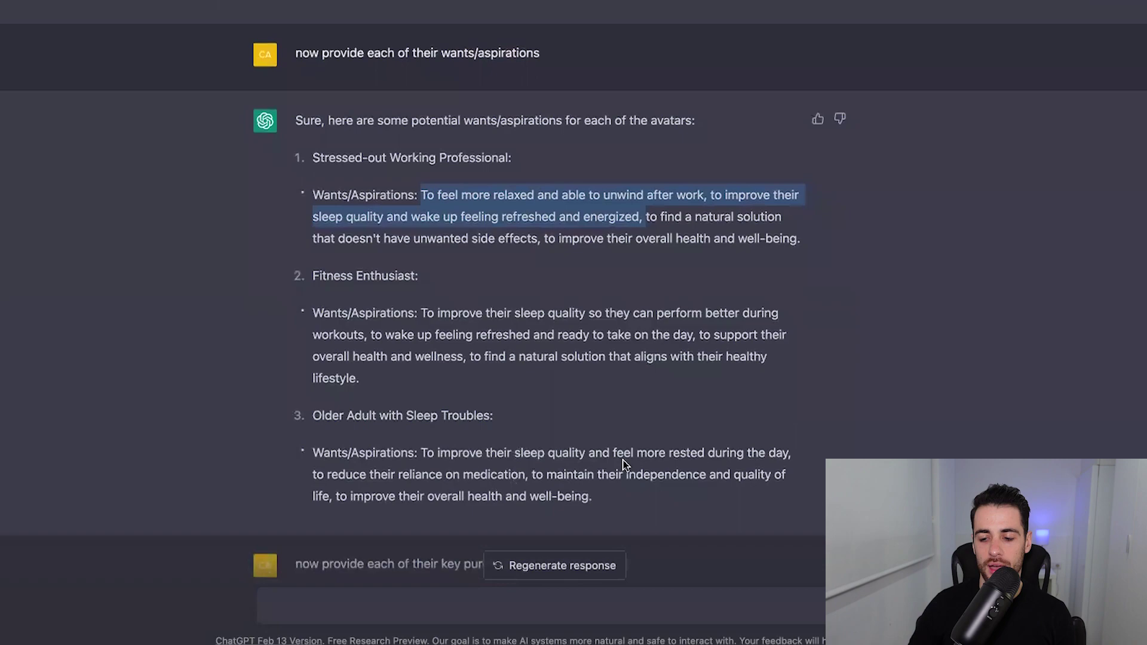
Step: Examine the Older Adult's wants/aspirations, highlighting "all health and well-being" and "independence" in the answer
drag(601, 497, 451, 493)
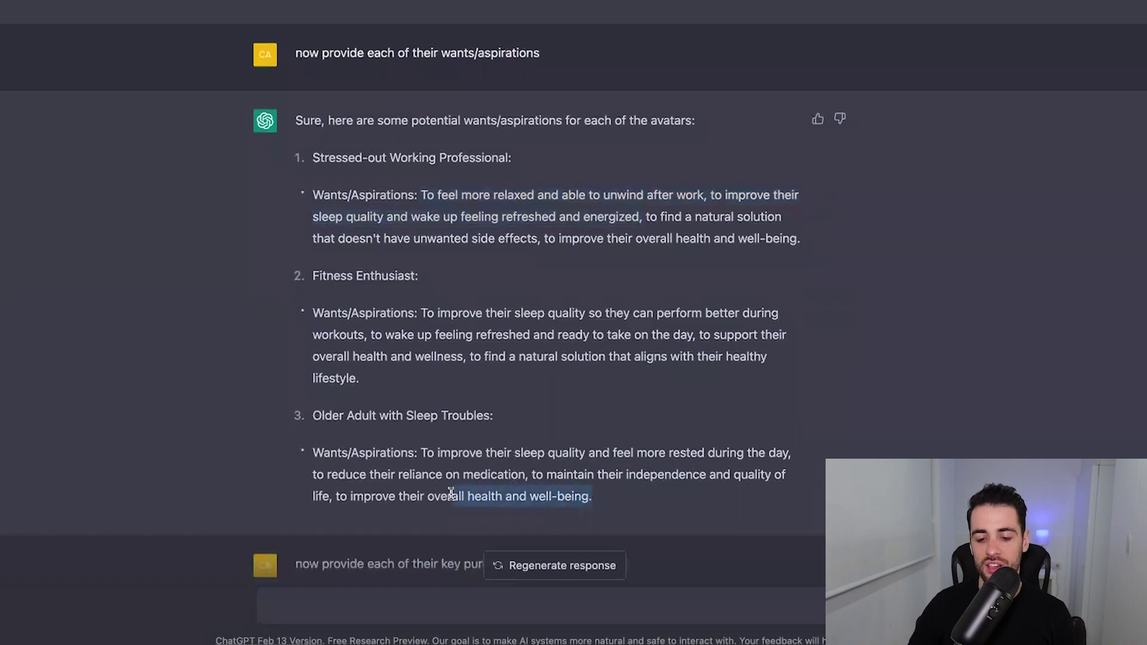
click(624, 474)
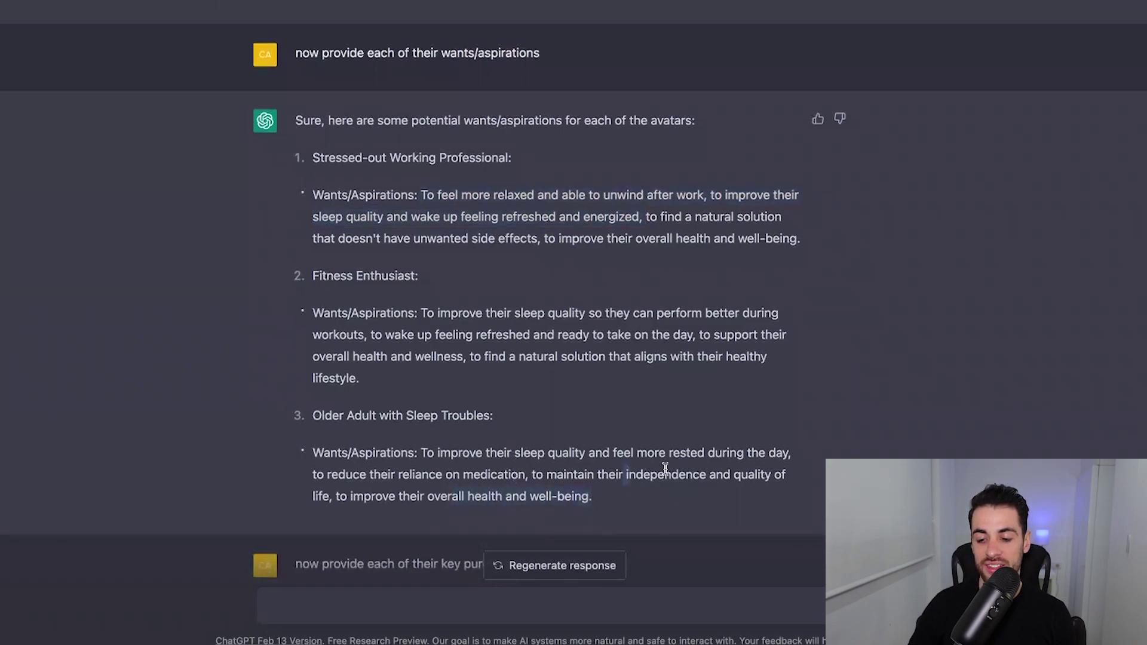
double_click(665, 472)
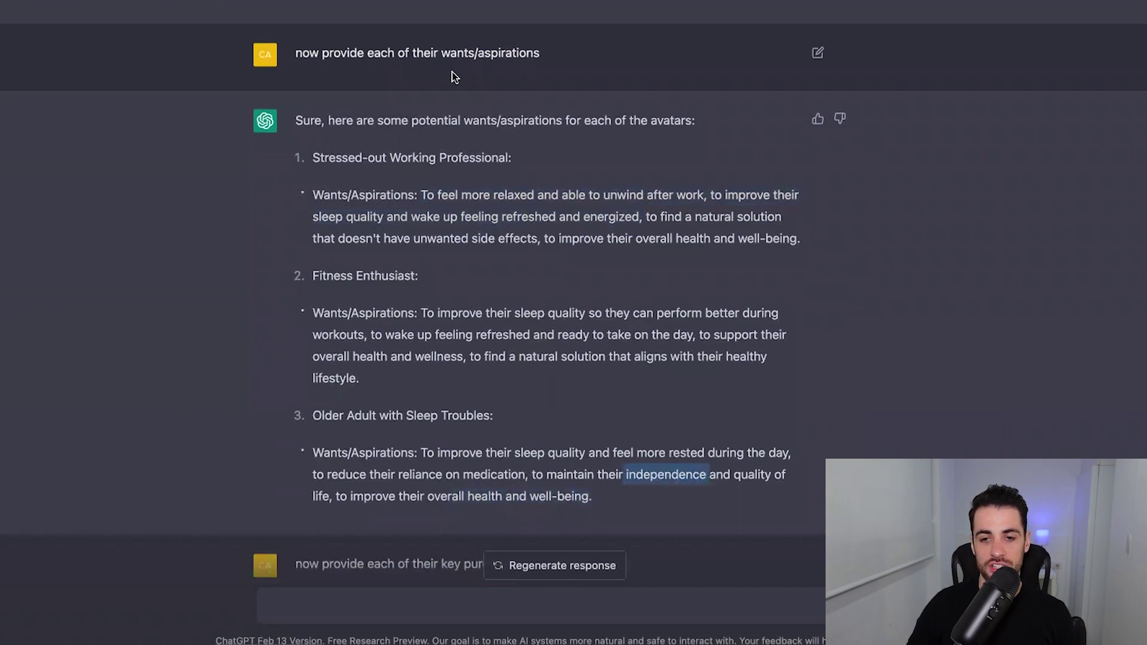
Step: Compare the Older Adult's frustrations, highlighting "Dealing with chronic pain or other health issues", with the wants/aspirations answer
scroll(473, 197, up, 3)
scroll(454, 227, up, 8)
scroll(439, 275, down, 1)
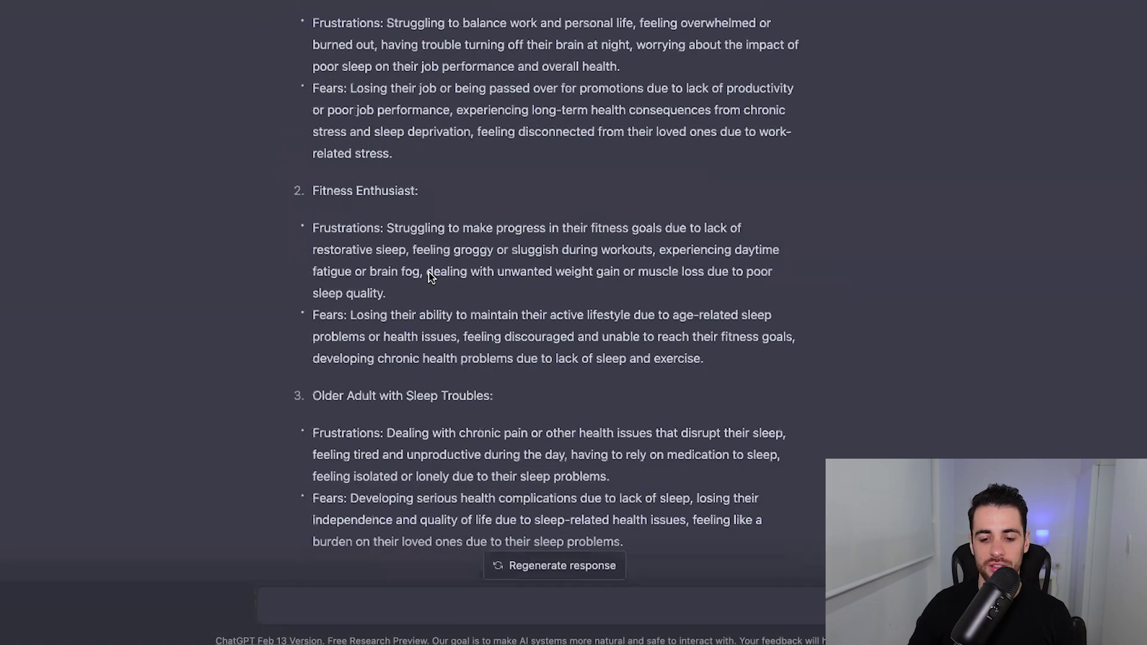
scroll(401, 455, down, 1)
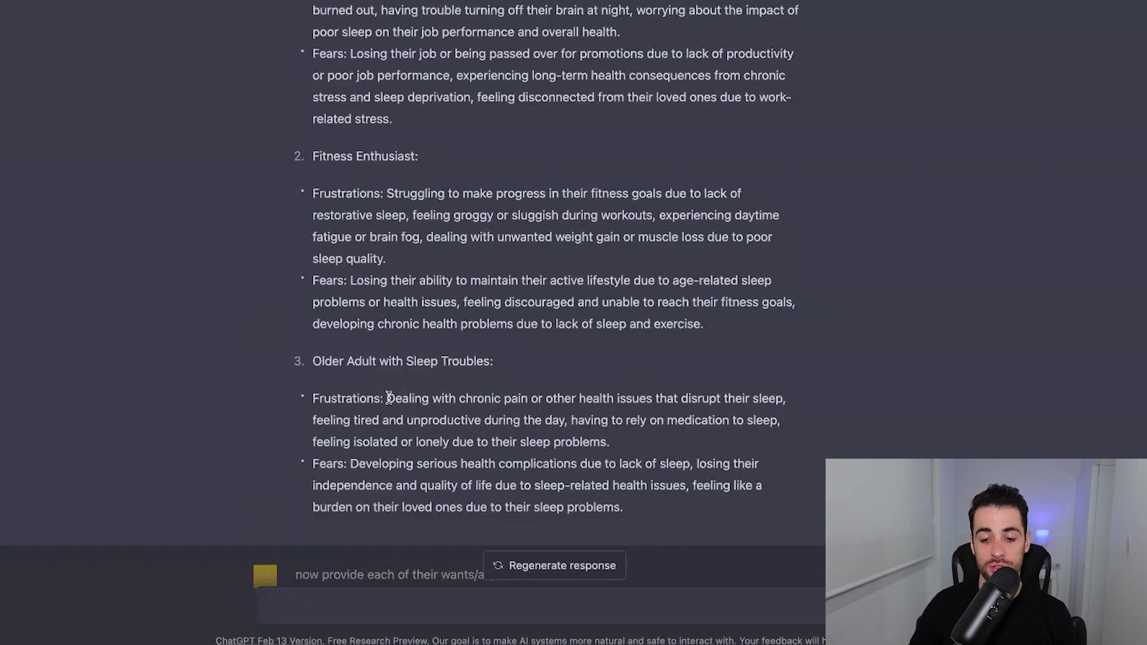
drag(387, 399, 650, 396)
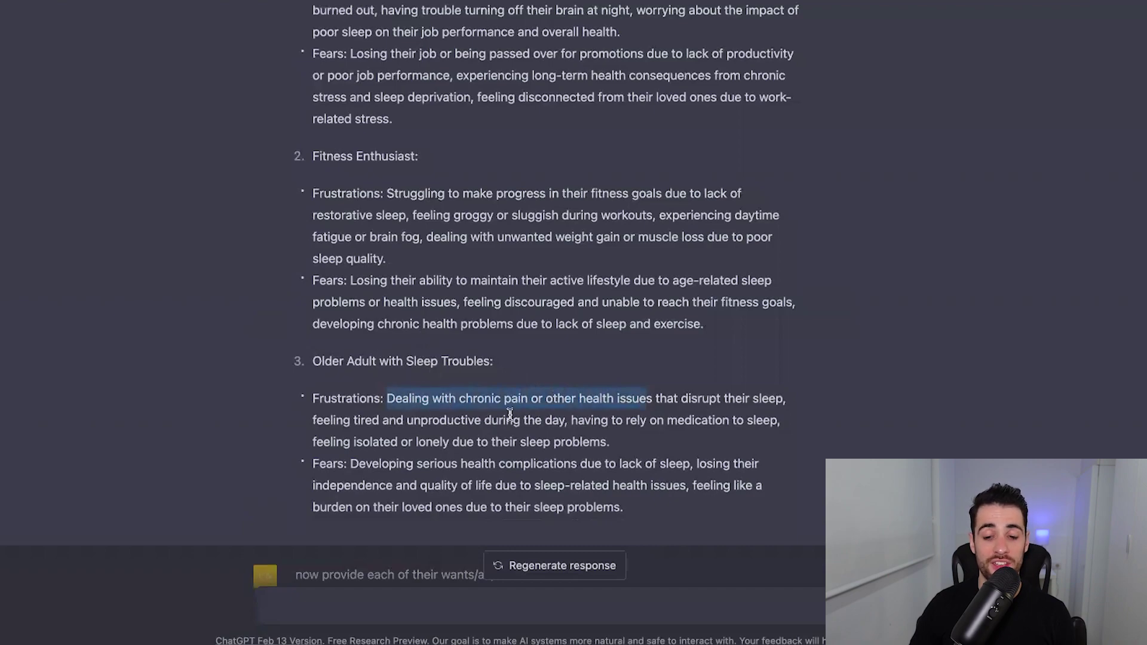
scroll(613, 410, down, 10)
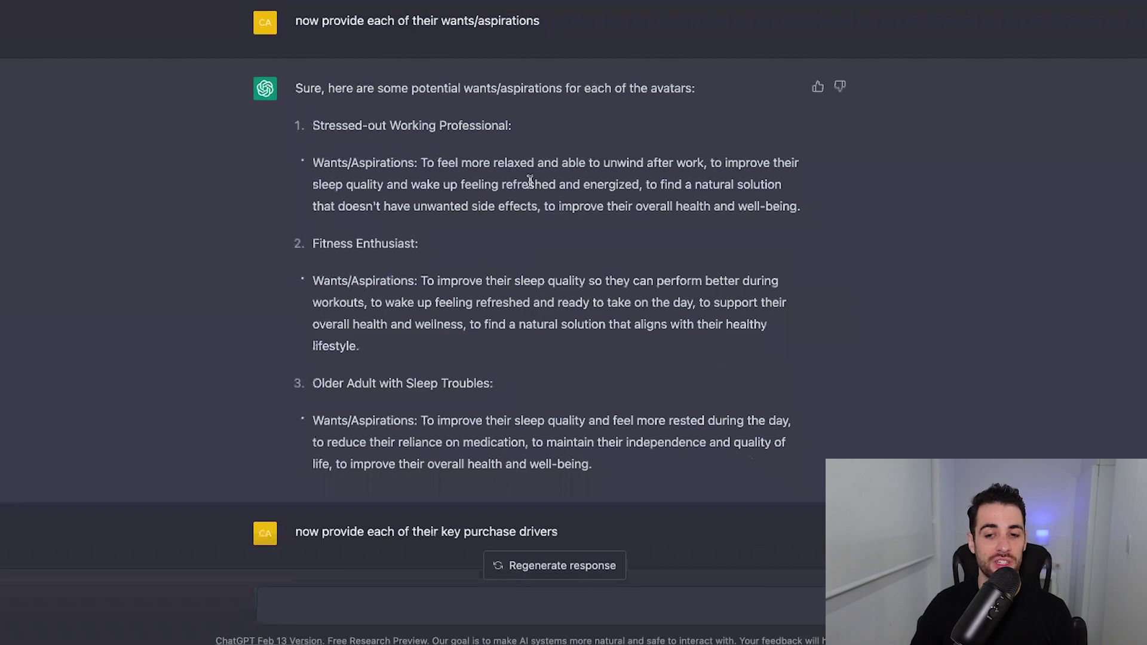
scroll(495, 207, up, 1)
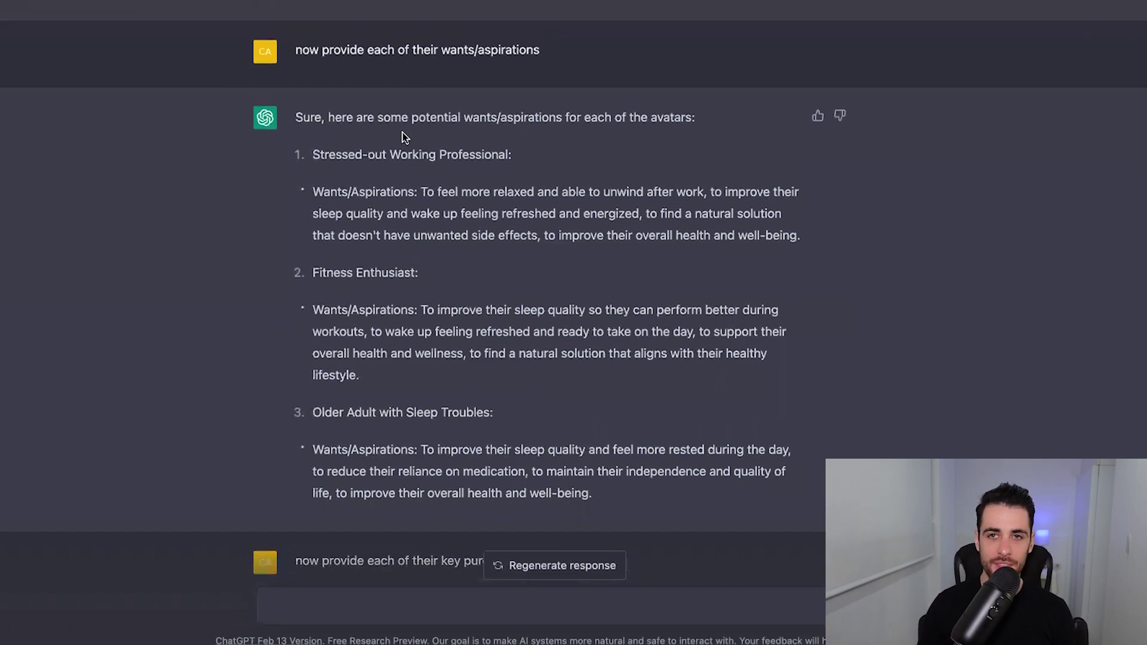
scroll(365, 159, down, 3)
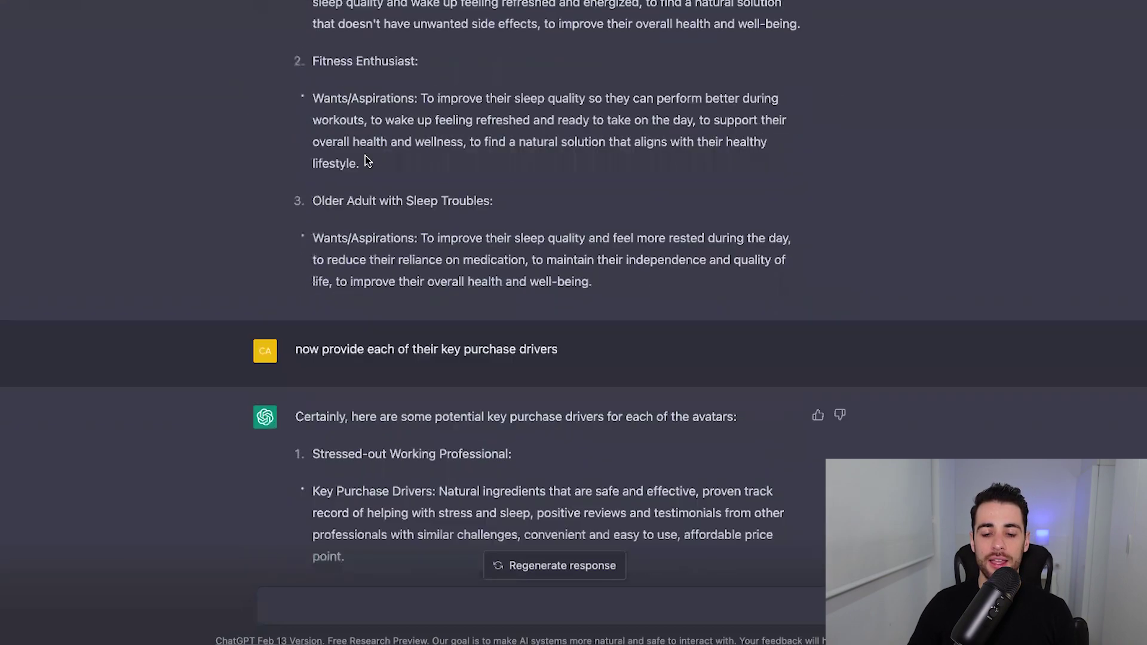
scroll(366, 160, up, 4)
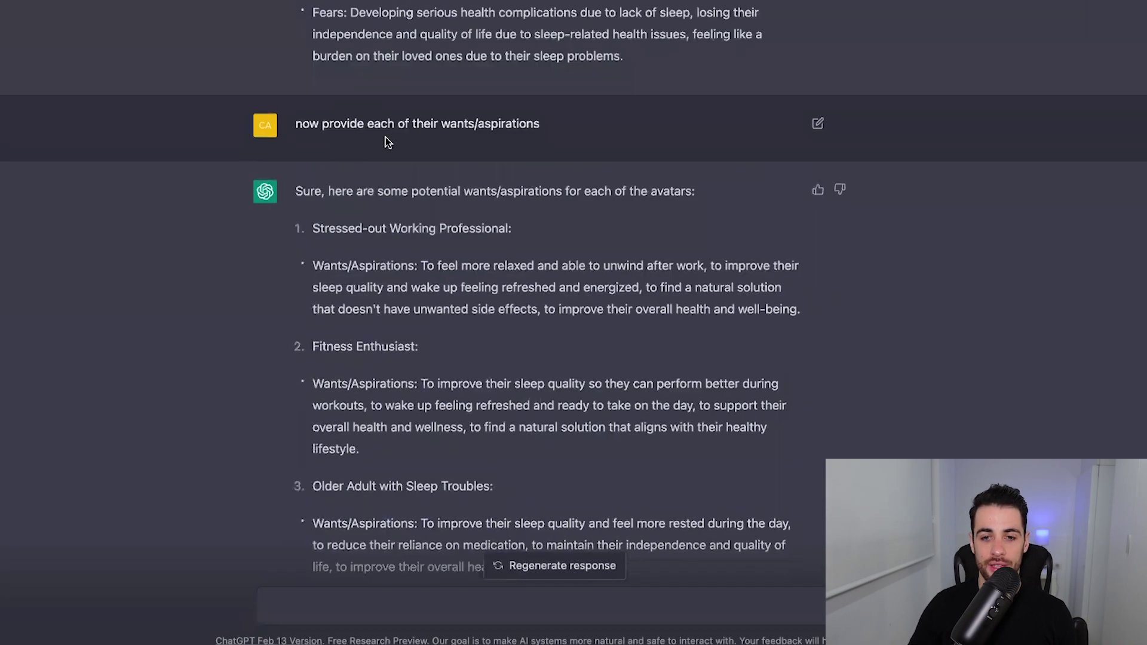
Step: Examine the key purchase drivers prompt and its answer, focusing on the Stressed-out Working Professional's drivers
scroll(418, 173, down, 7)
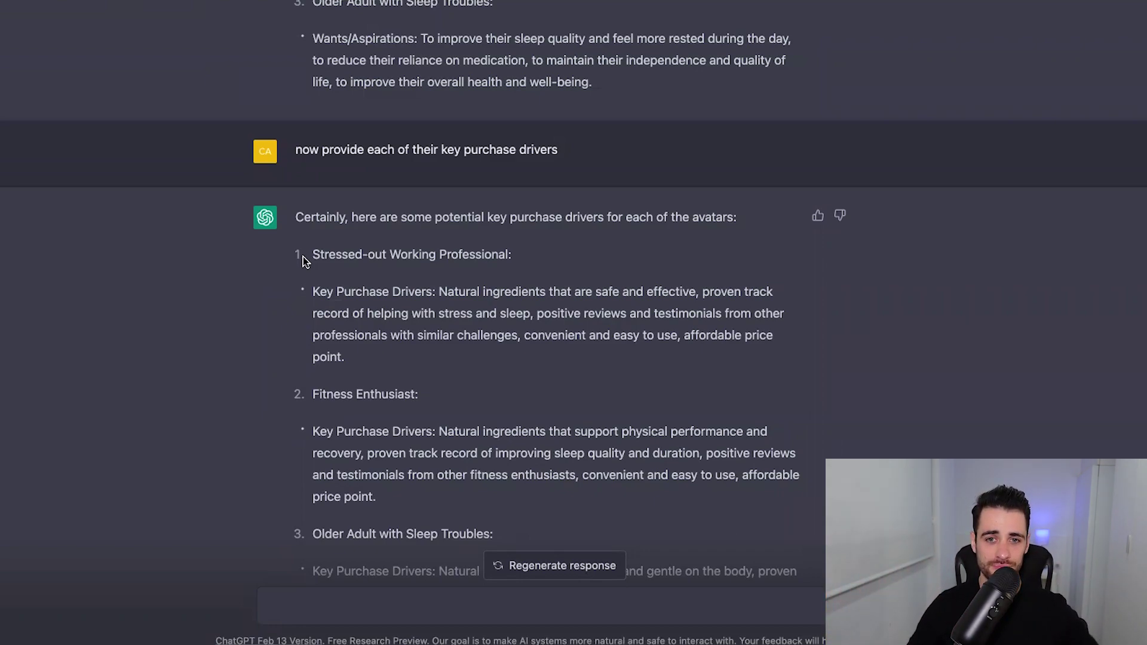
scroll(306, 317, down, 1)
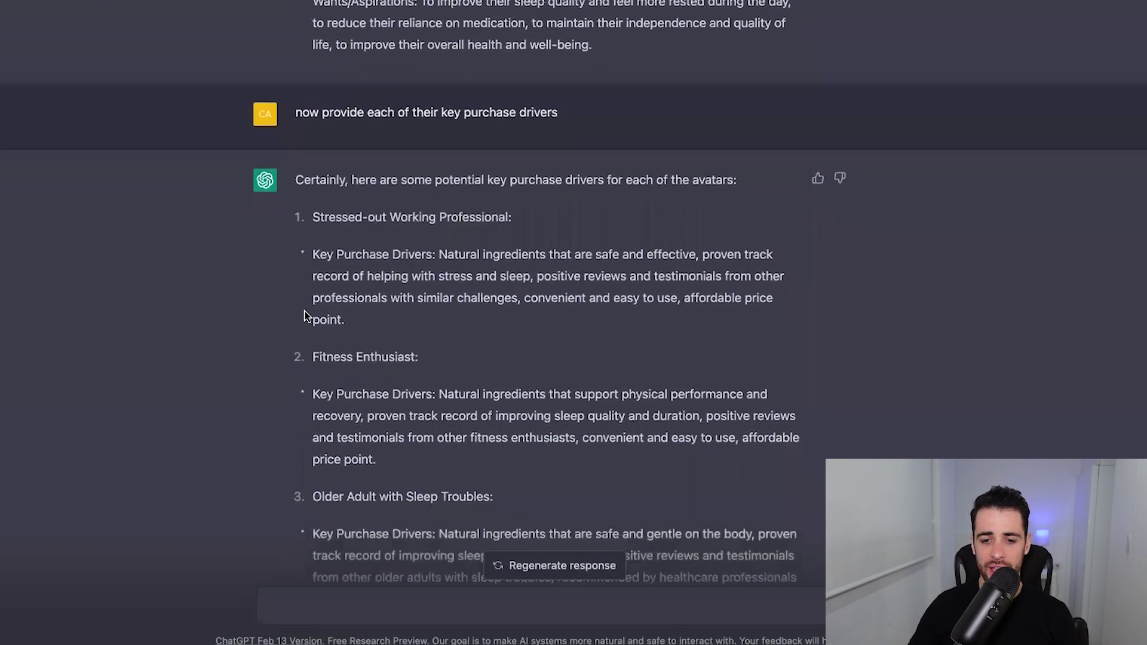
scroll(399, 278, down, 3)
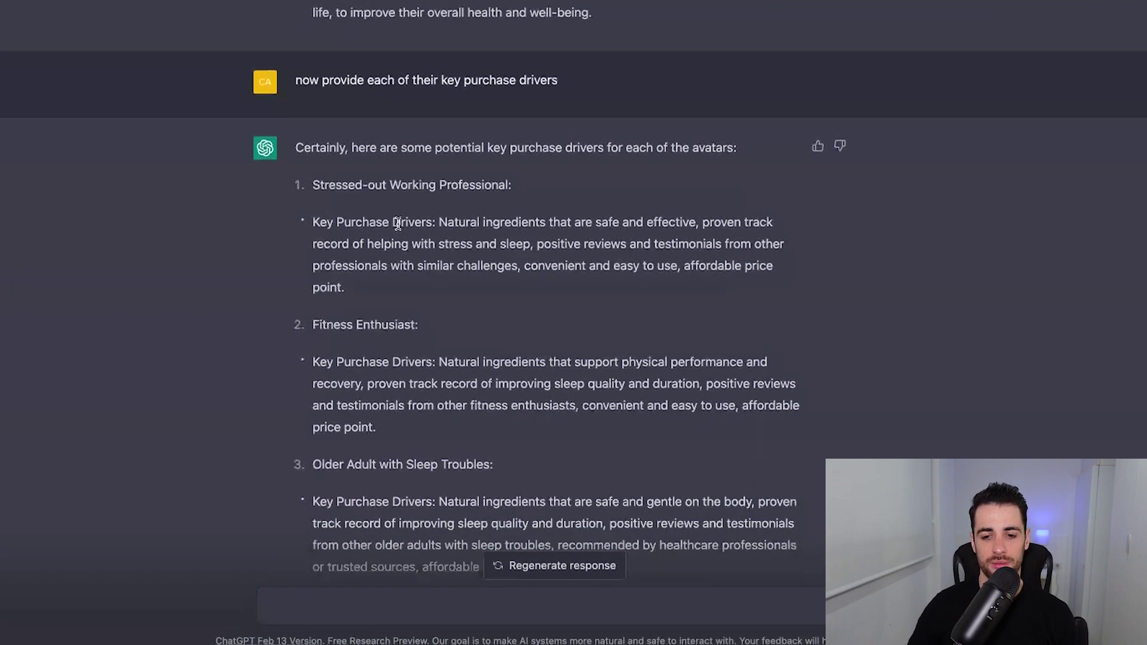
scroll(385, 232, down, 1)
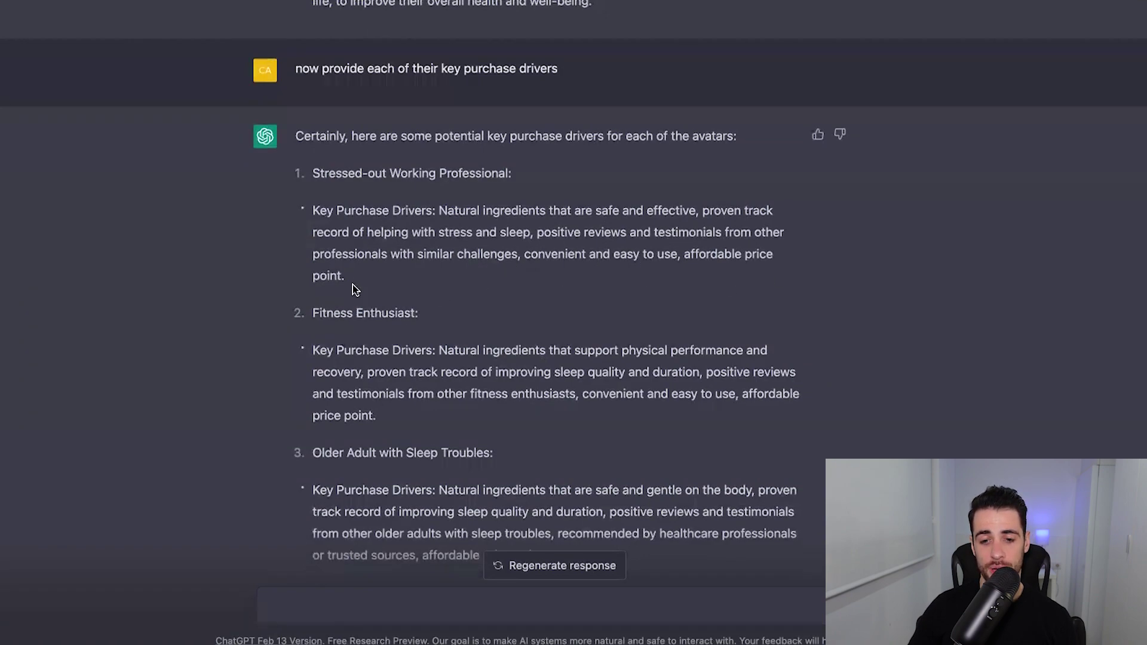
drag(687, 266, 687, 251)
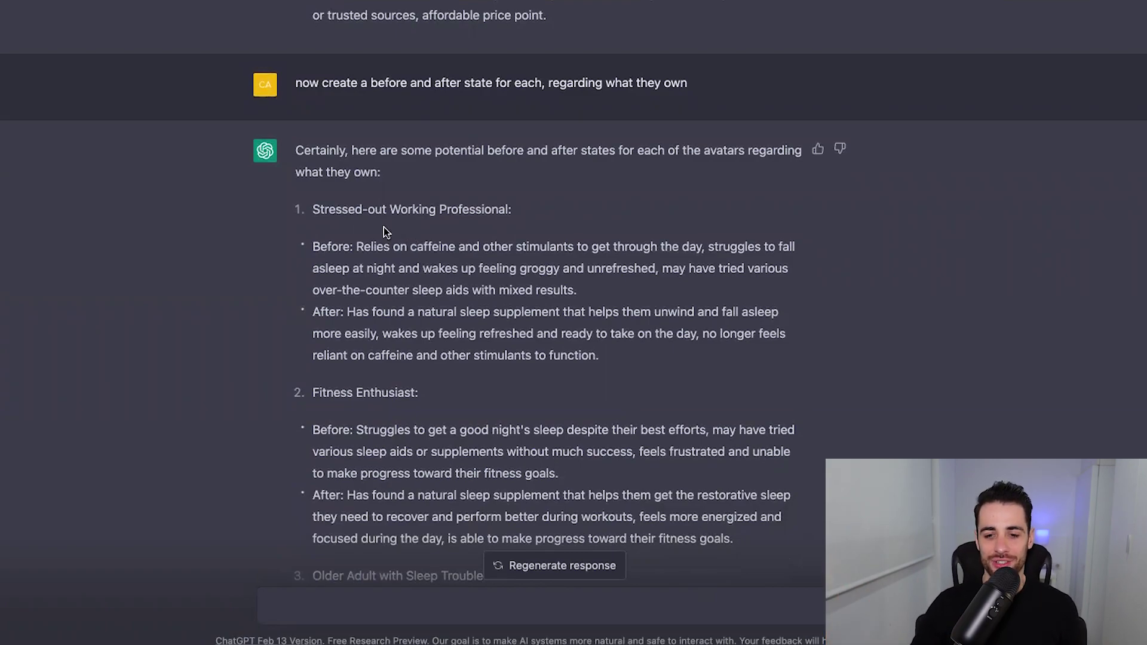
Step: Highlight "regarding what they own" in the before/after prompt and compare it with the Before/After states table in the Google Docs template
scroll(384, 231, down, 1)
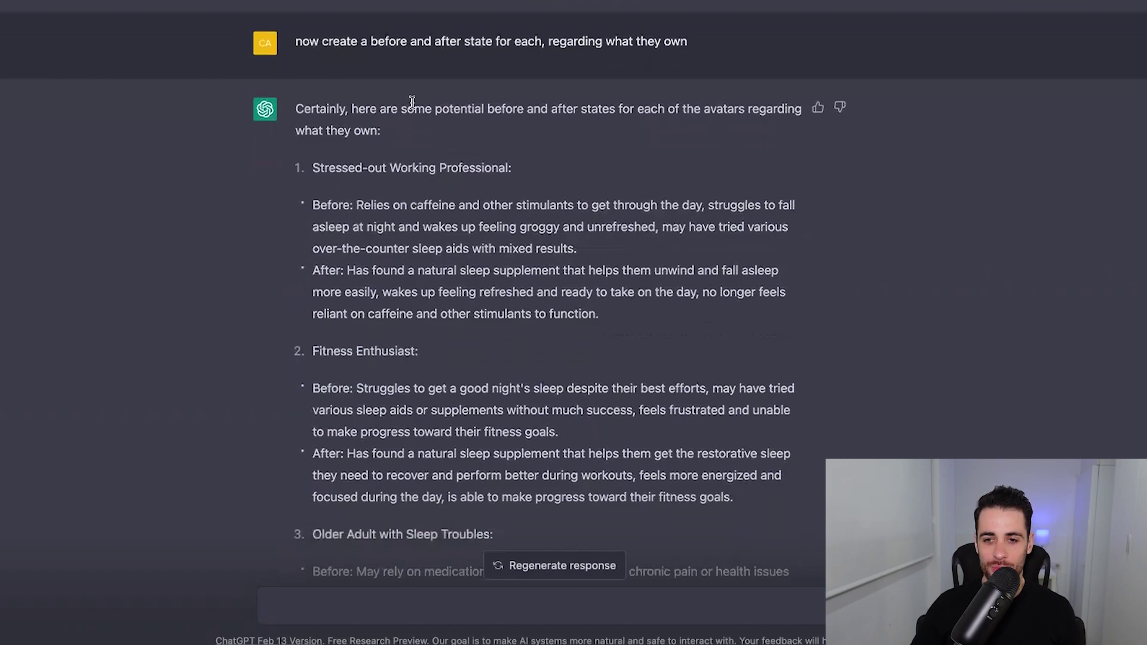
scroll(411, 101, up, 2)
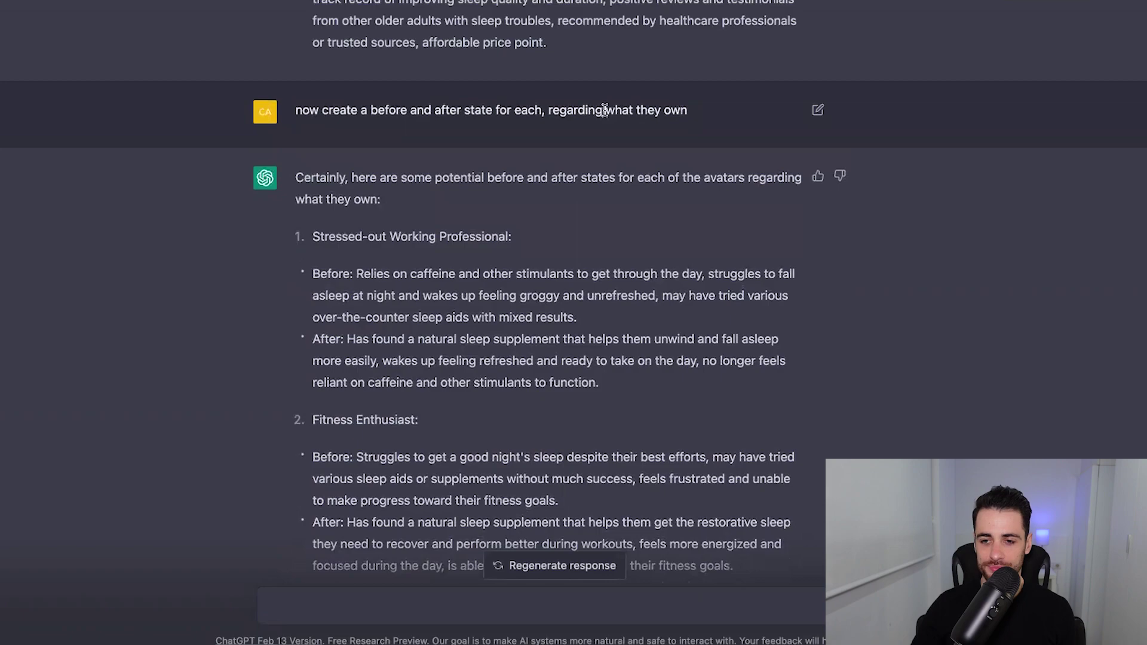
drag(547, 110, 686, 109)
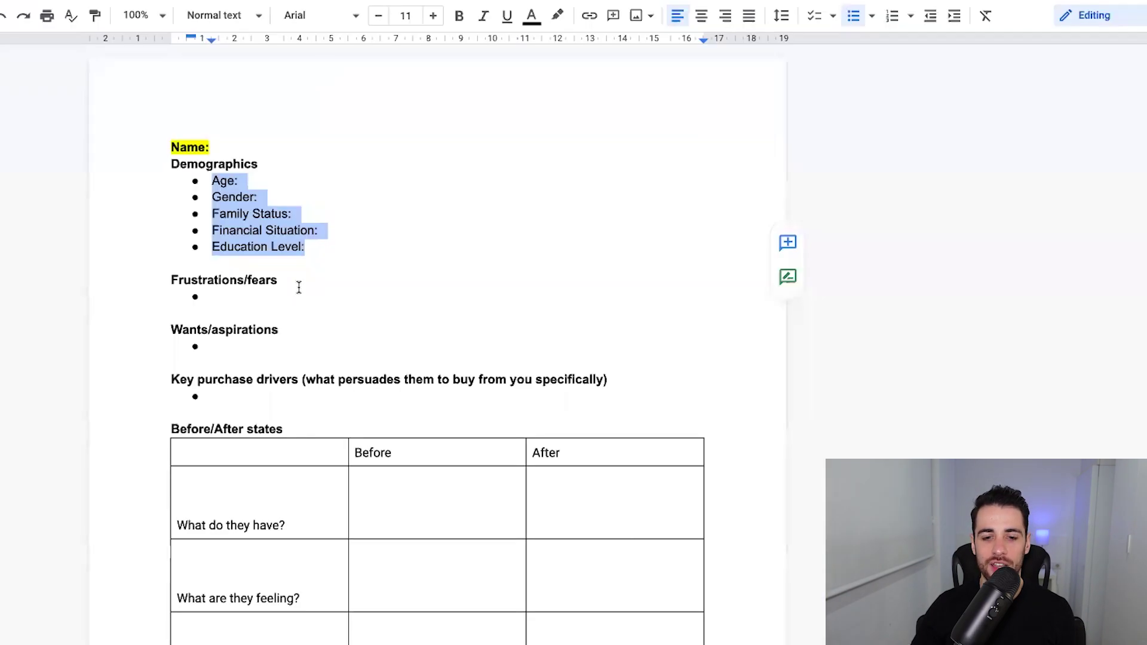
scroll(225, 361, down, 7)
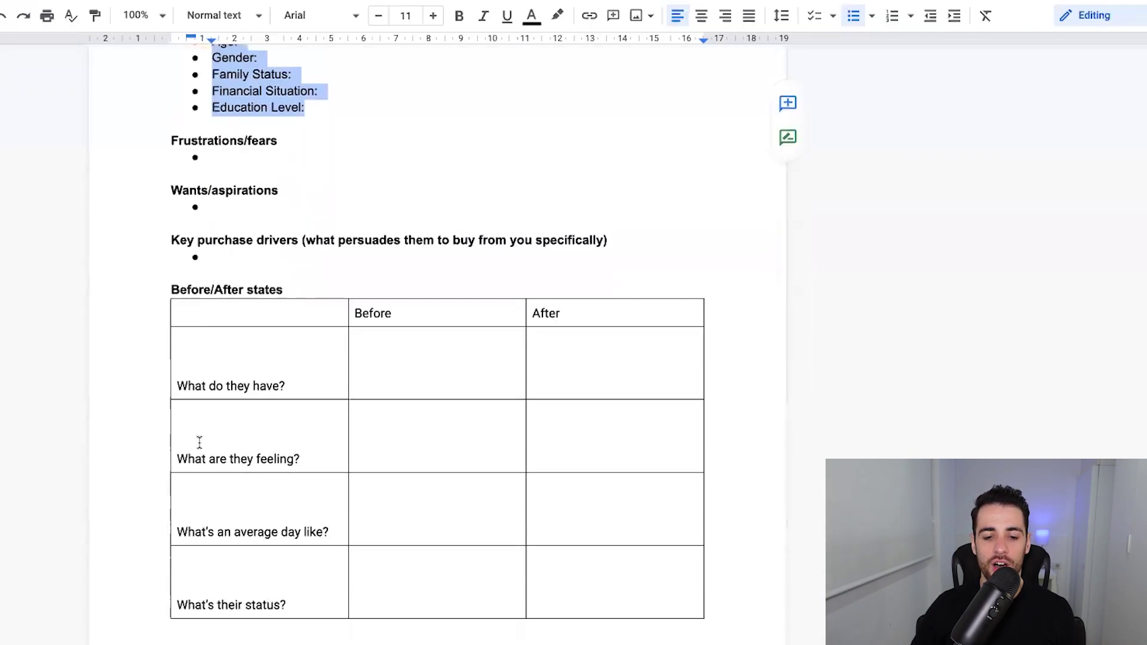
scroll(230, 118, up, 2)
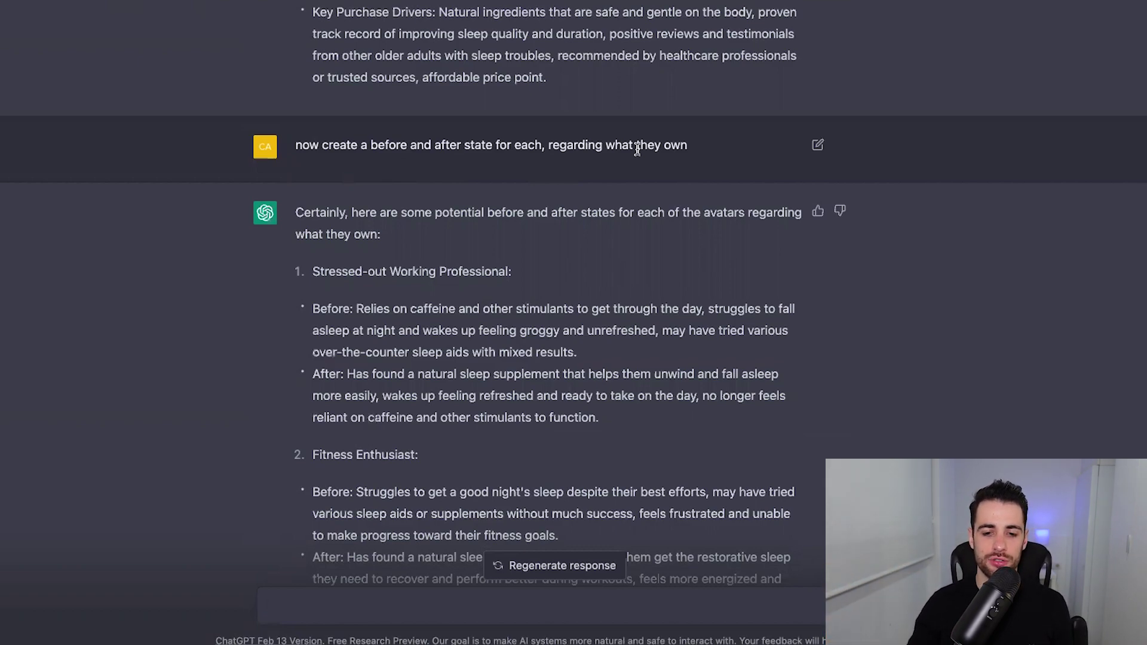
Step: Examine the before/after answer on what they own, highlighting the Stressed-out Working Professional's "no longer feels reliant on caffeine and other stimulants to function"
scroll(416, 243, down, 1)
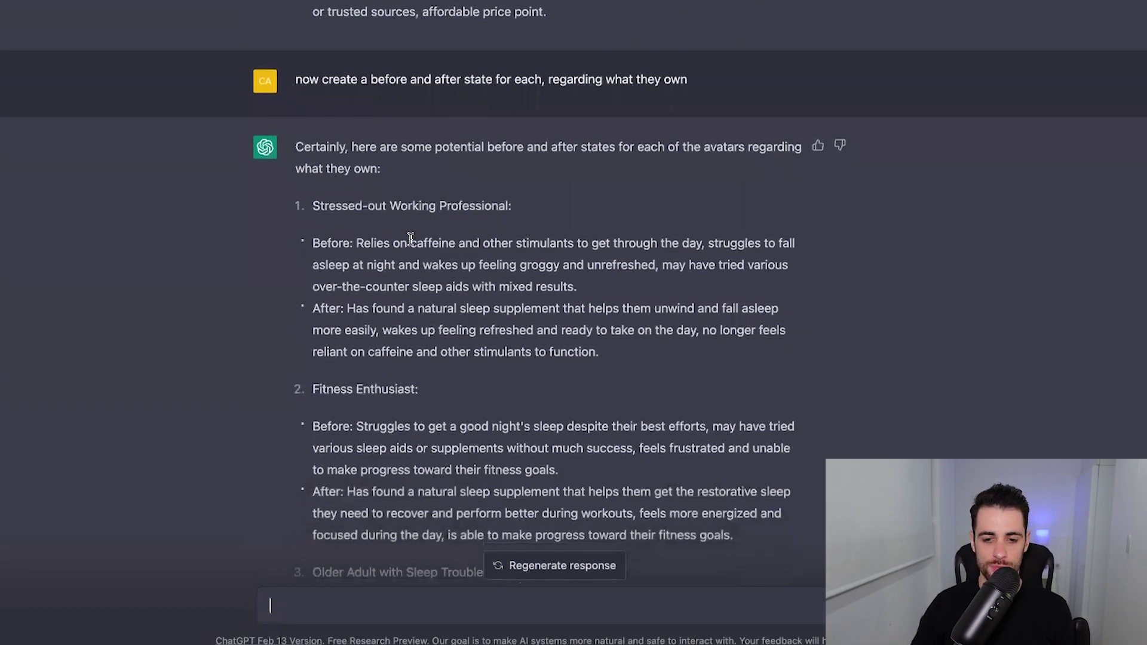
scroll(356, 244, down, 1)
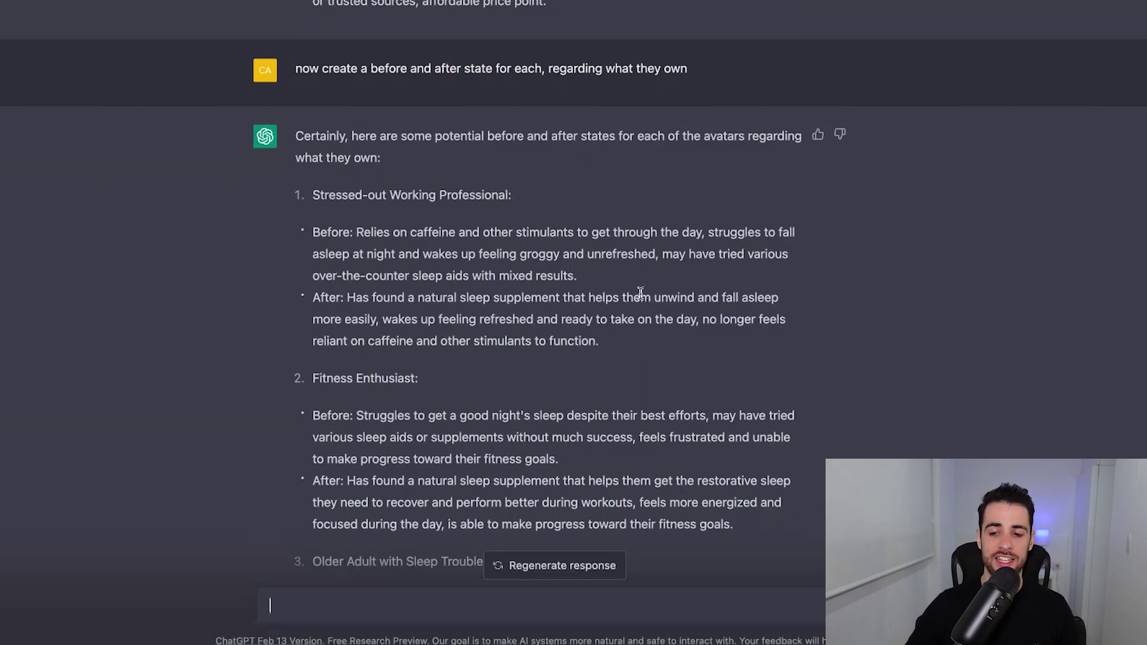
drag(703, 316, 699, 338)
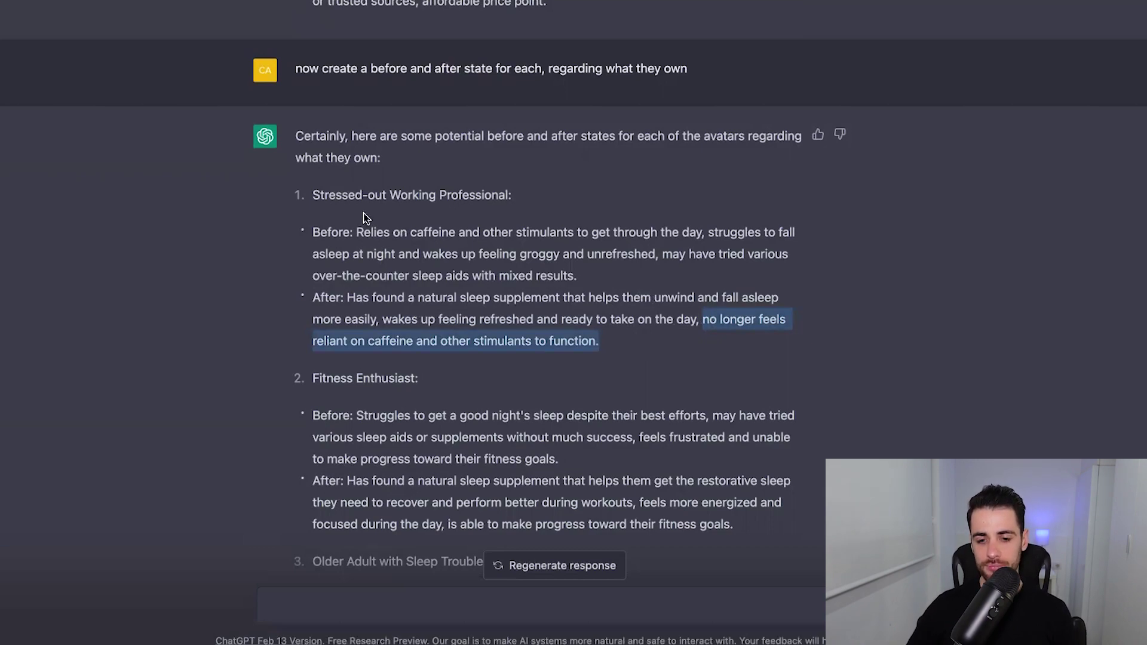
scroll(376, 212, down, 2)
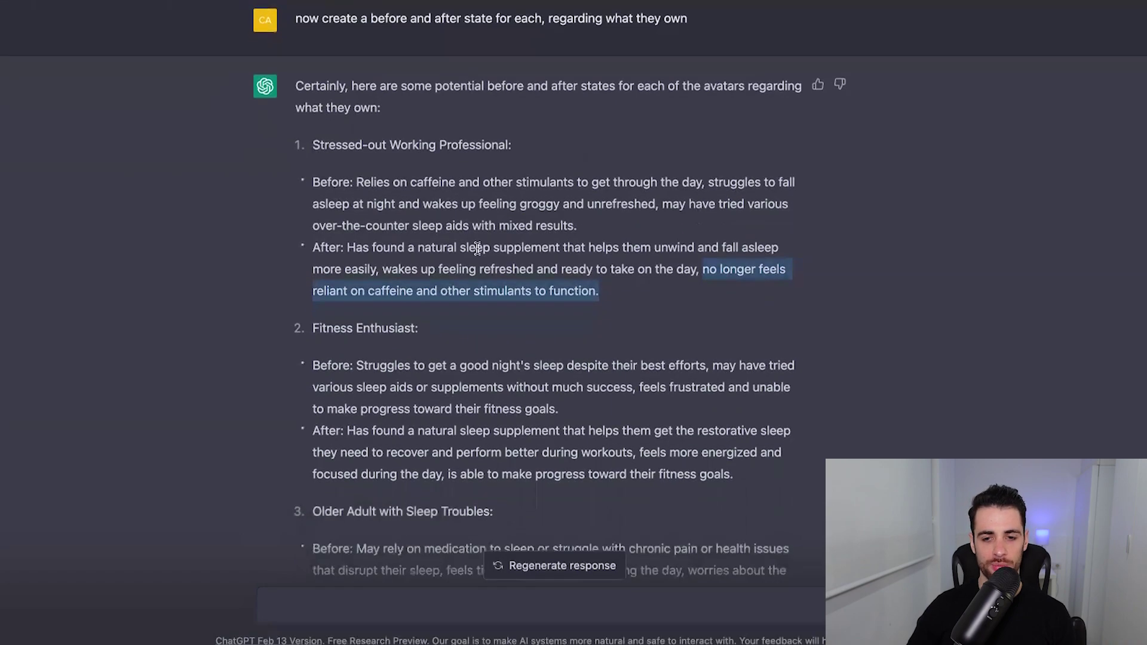
scroll(476, 239, down, 4)
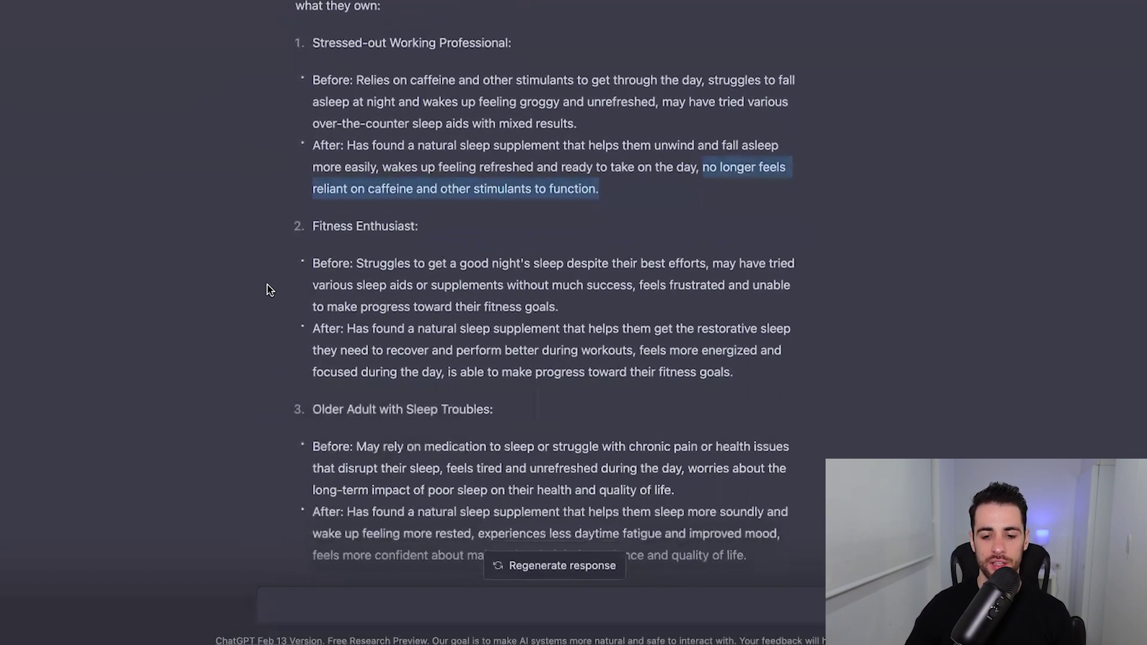
Step: Examine the before/after prompt regarding how they feel, highlighting its text, and read the answer for the three avatars
scroll(413, 395, down, 8)
scroll(340, 374, down, 5)
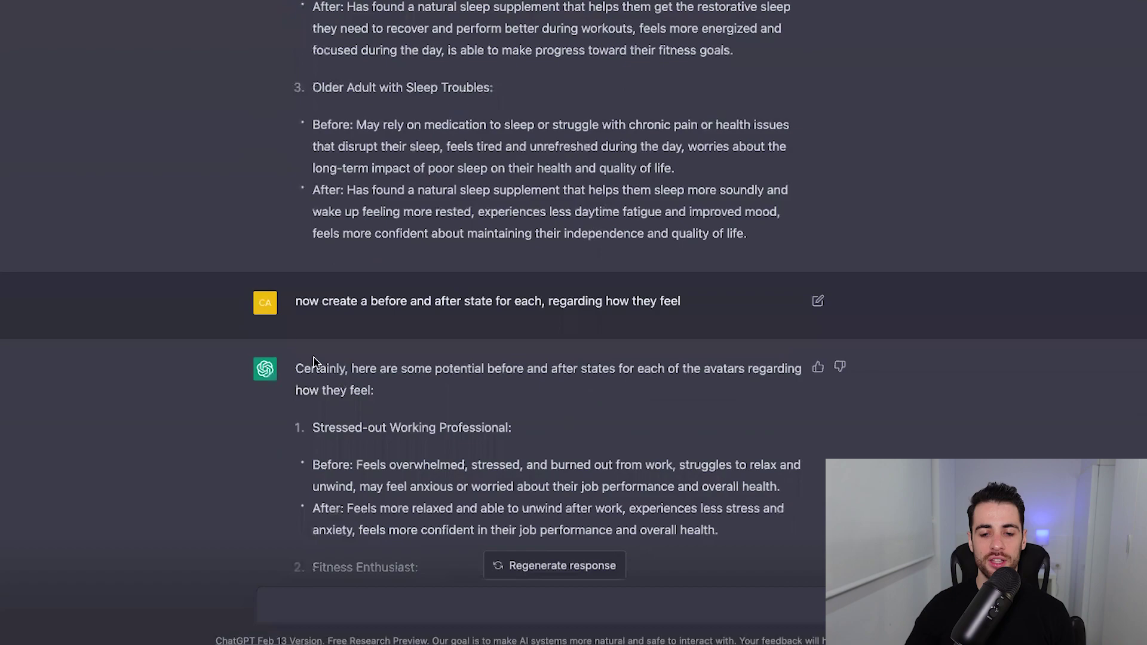
scroll(294, 242, down, 2)
drag(294, 242, 679, 240)
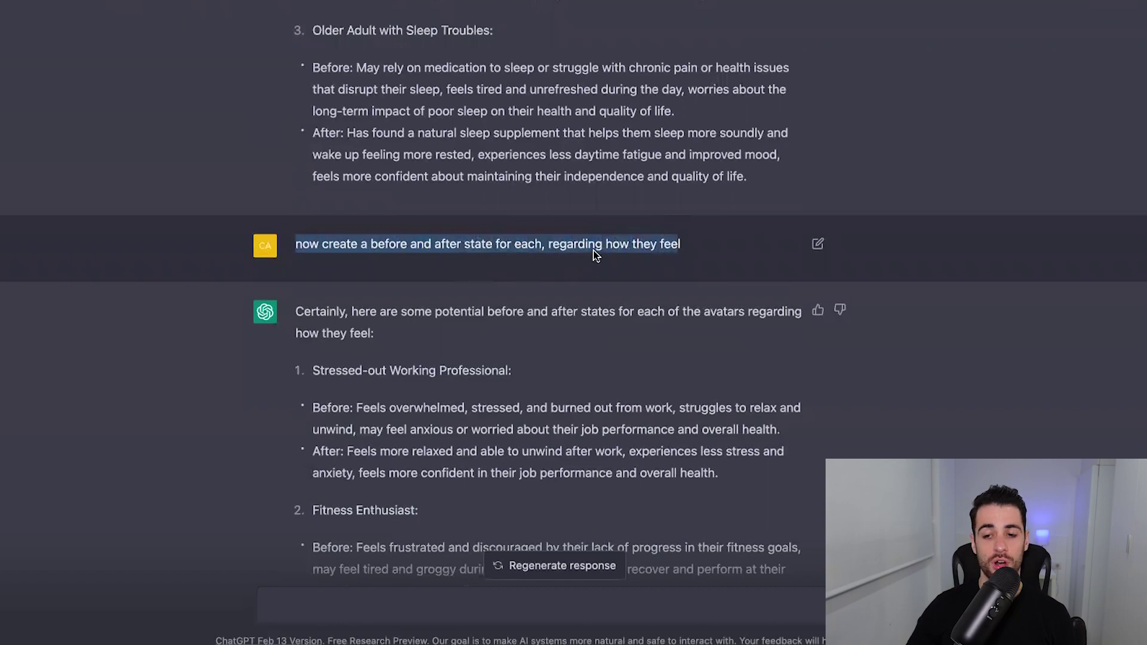
scroll(553, 244, down, 5)
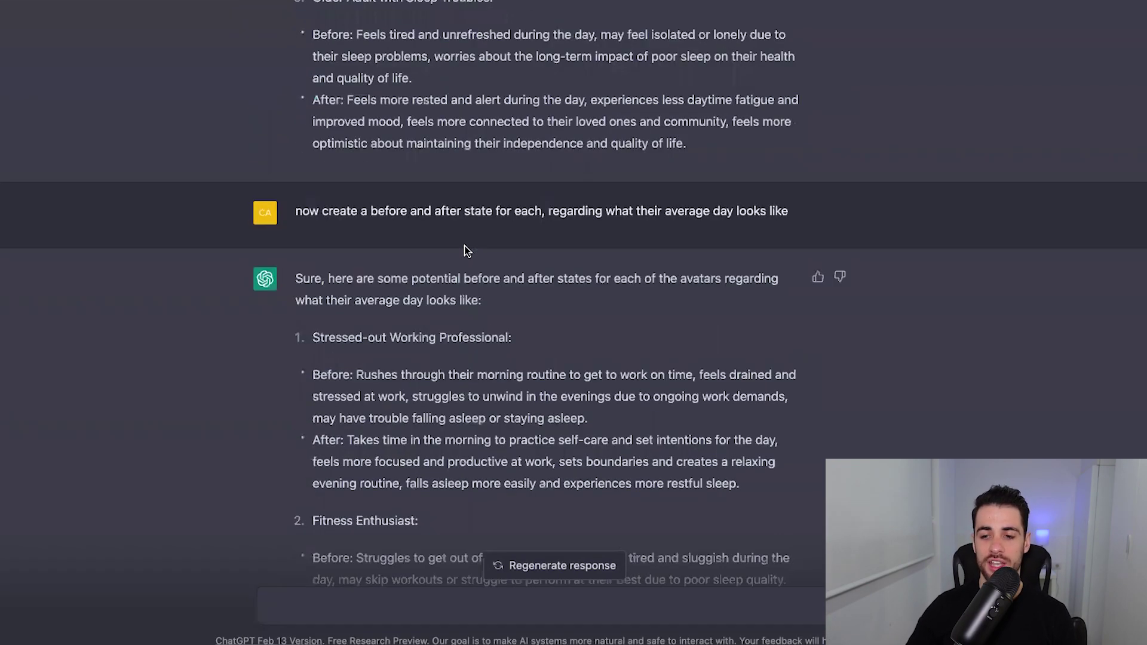
Step: Examine the before/after prompt regarding their average day, highlighting its text, and read each avatar's answer down to the three-hooks prompt
scroll(467, 251, down, 1)
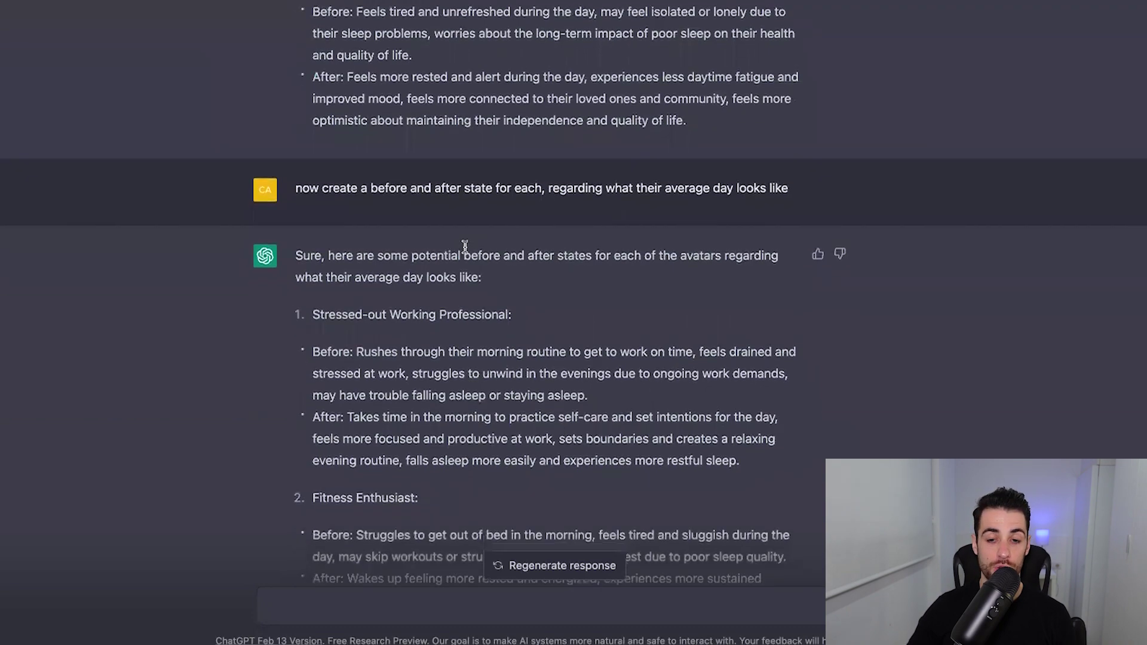
drag(297, 188, 788, 186)
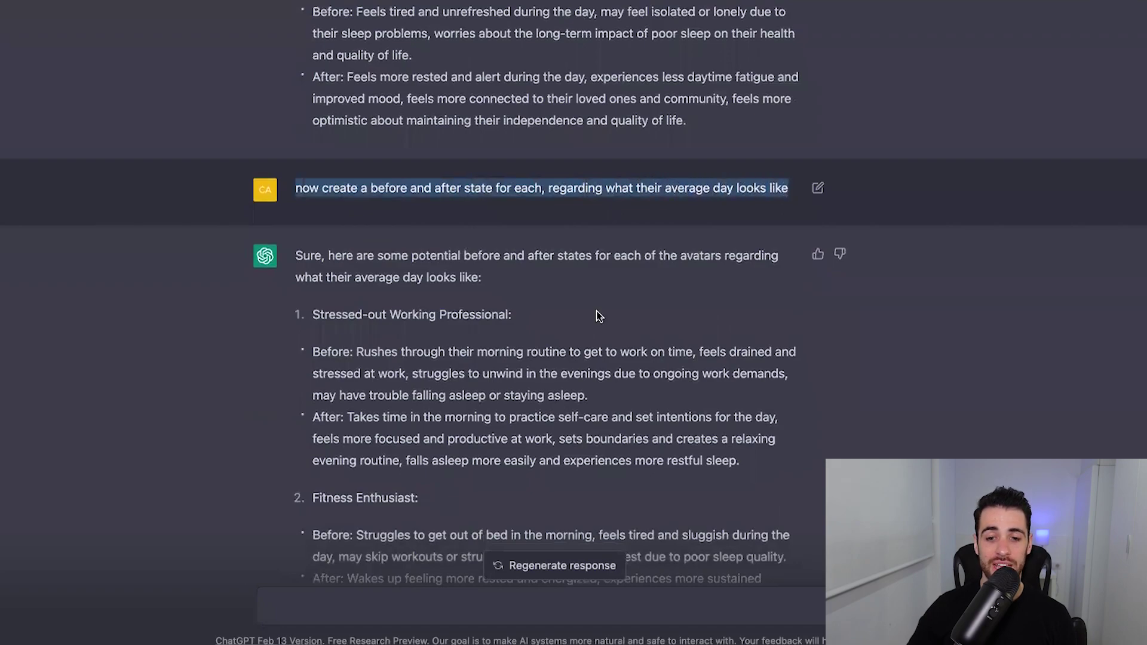
scroll(526, 299, down, 1)
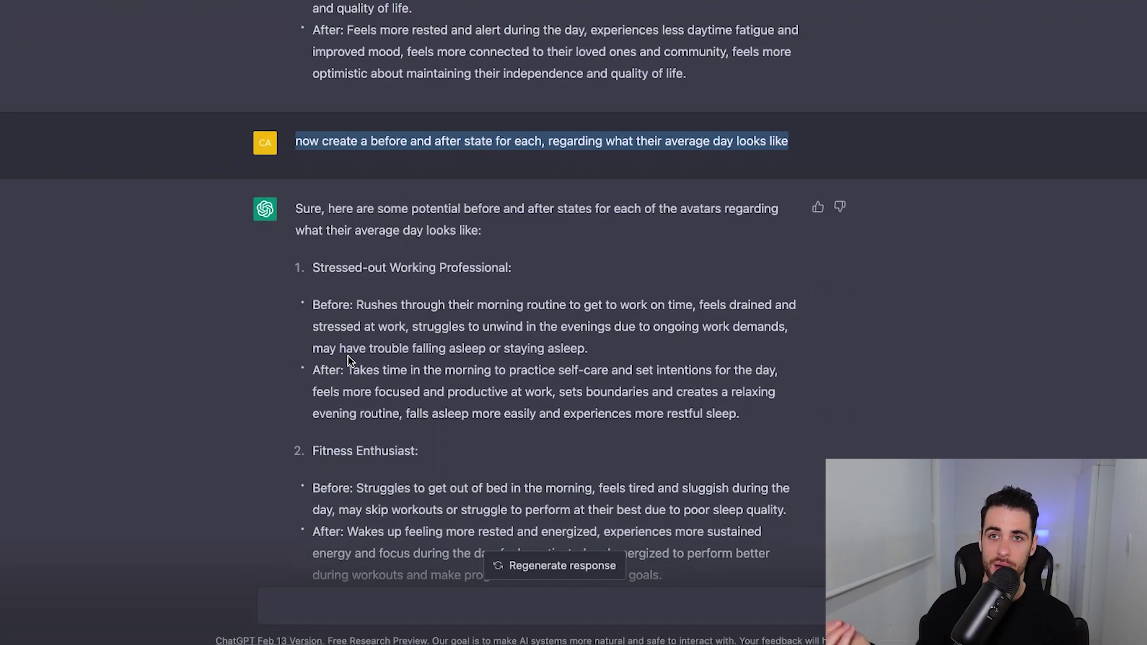
scroll(279, 284, down, 2)
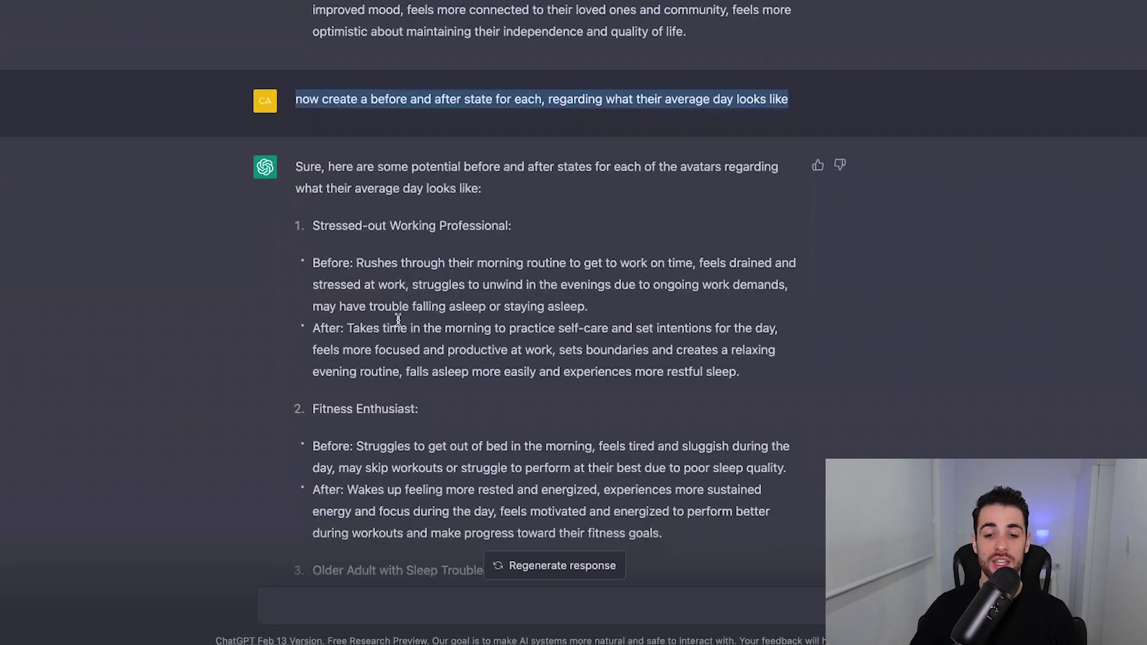
scroll(453, 320, down, 5)
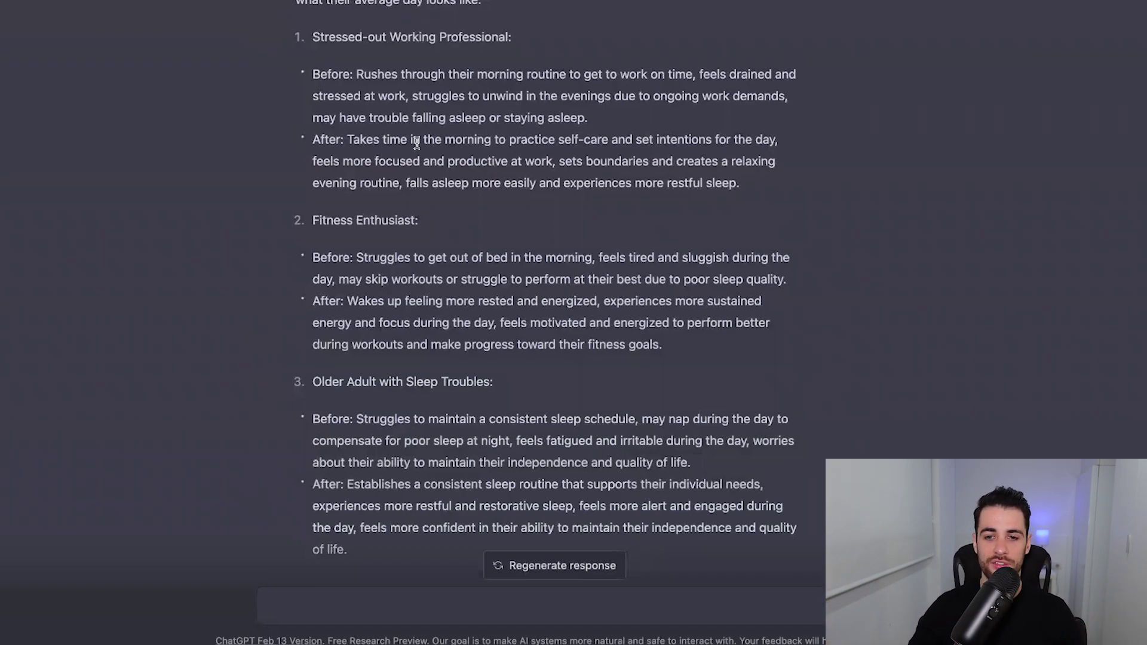
scroll(365, 132, down, 2)
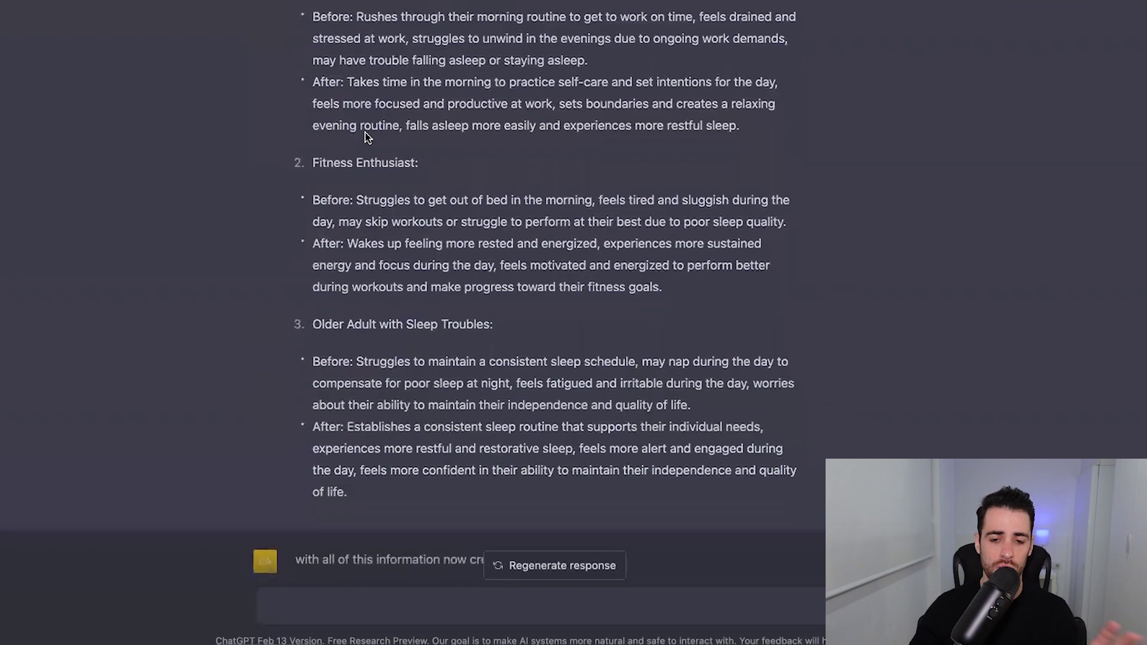
scroll(356, 129, down, 3)
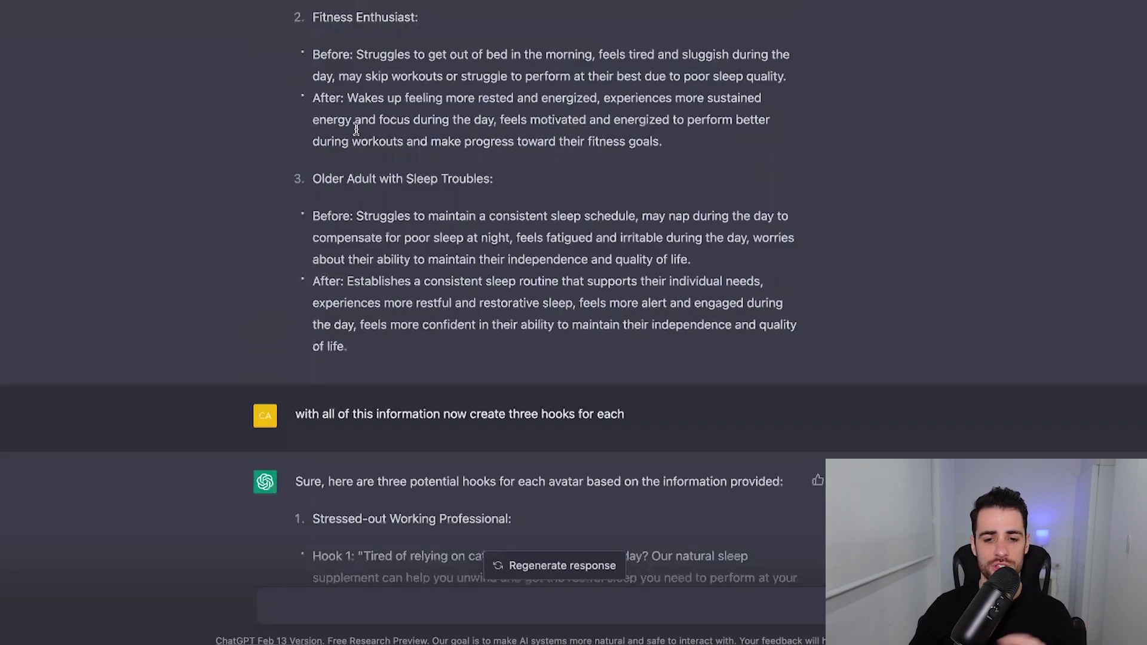
Step: Highlight the before/after prompt regarding how their status is in society and read its answer for the three avatars
scroll(324, 257, down, 12)
drag(295, 245, 760, 245)
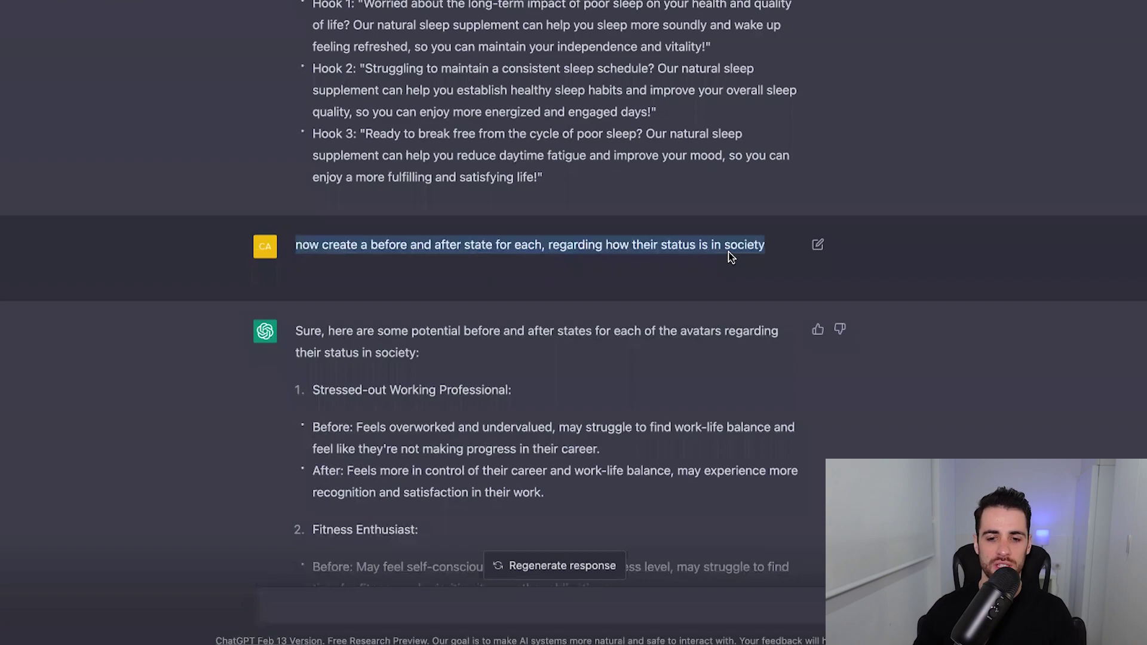
scroll(392, 189, down, 3)
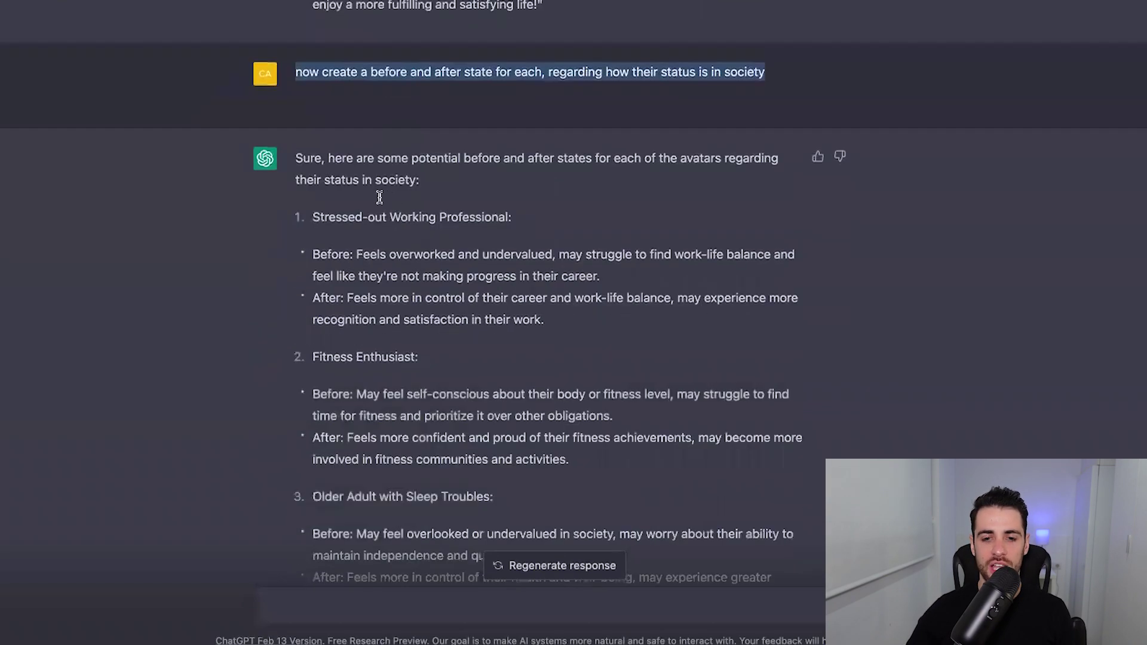
scroll(365, 179, down, 1)
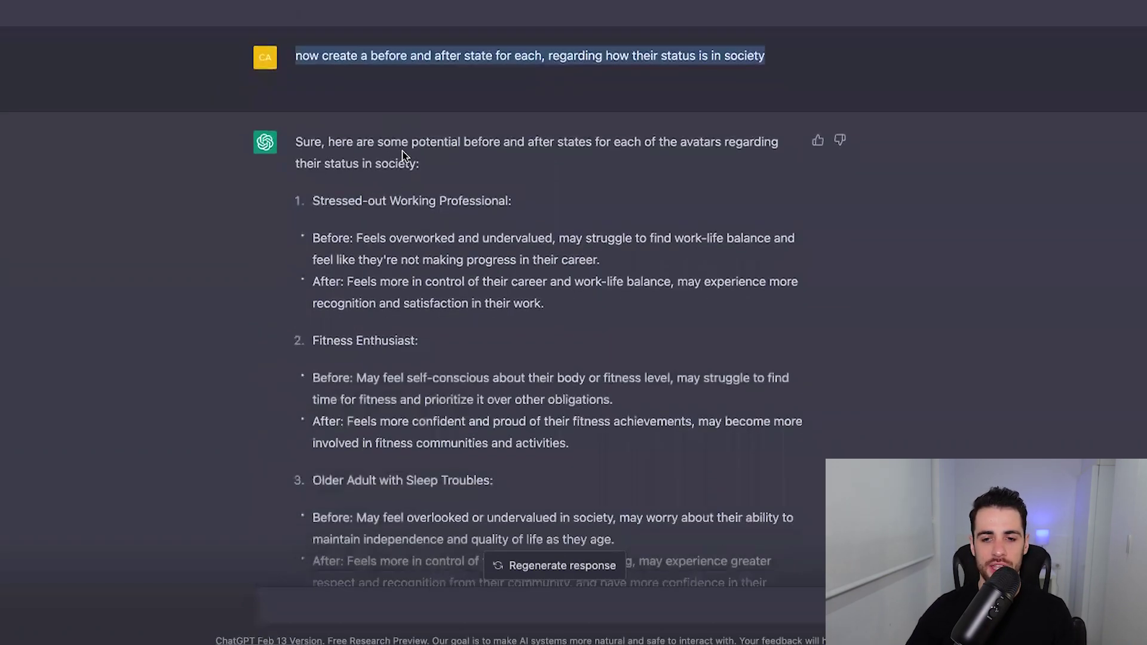
scroll(204, 215, down, 2)
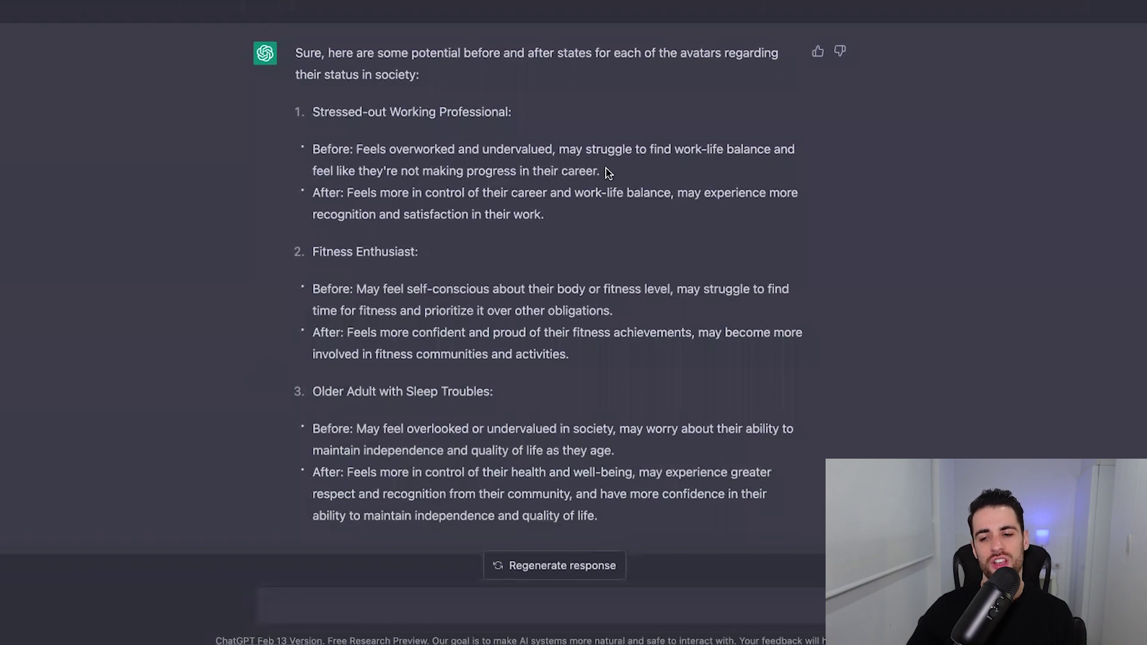
Step: Examine the Stressed-out Working Professional's Before state on status in society, highlighting the whole statement and the word "undervalued"
drag(602, 172, 356, 150)
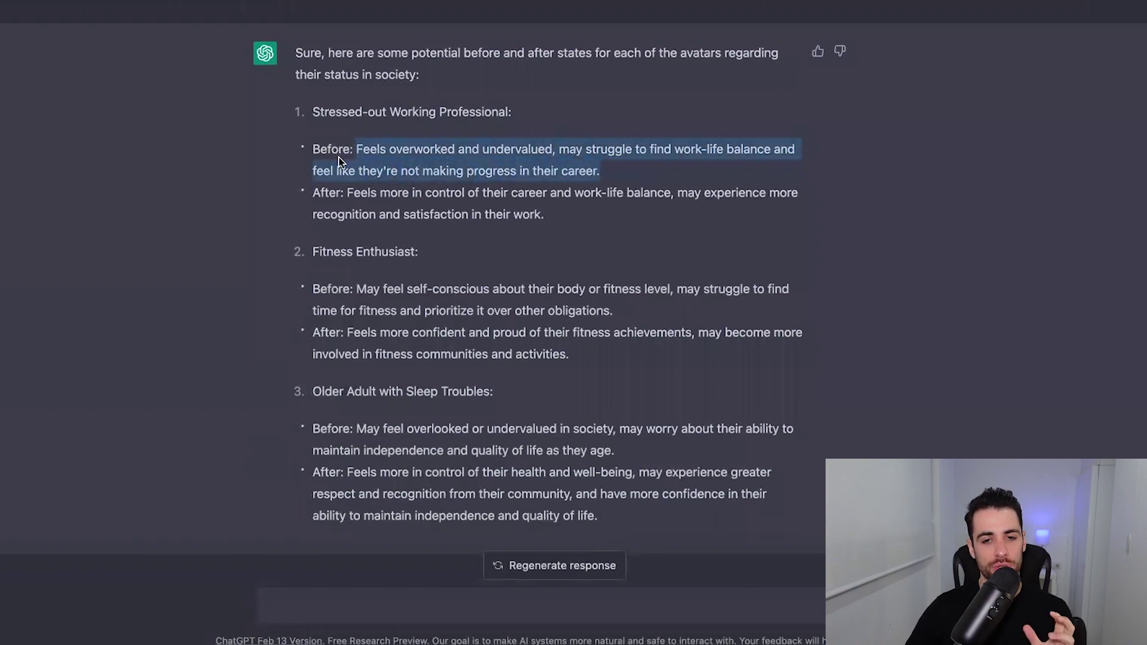
scroll(338, 156, up, 2)
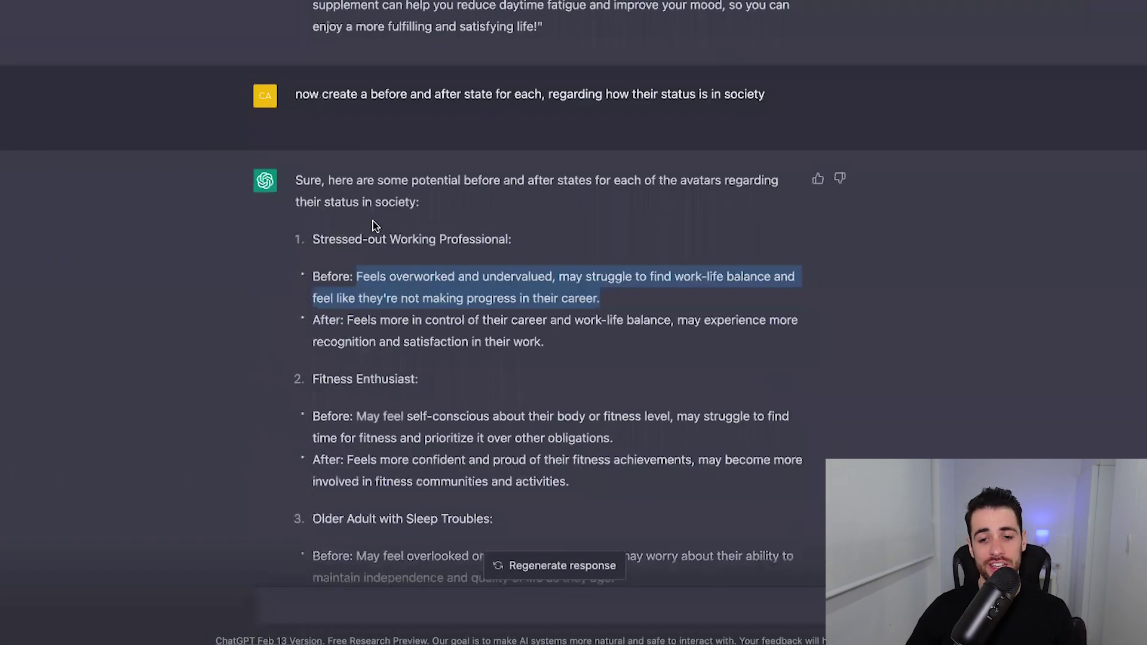
scroll(370, 225, down, 3)
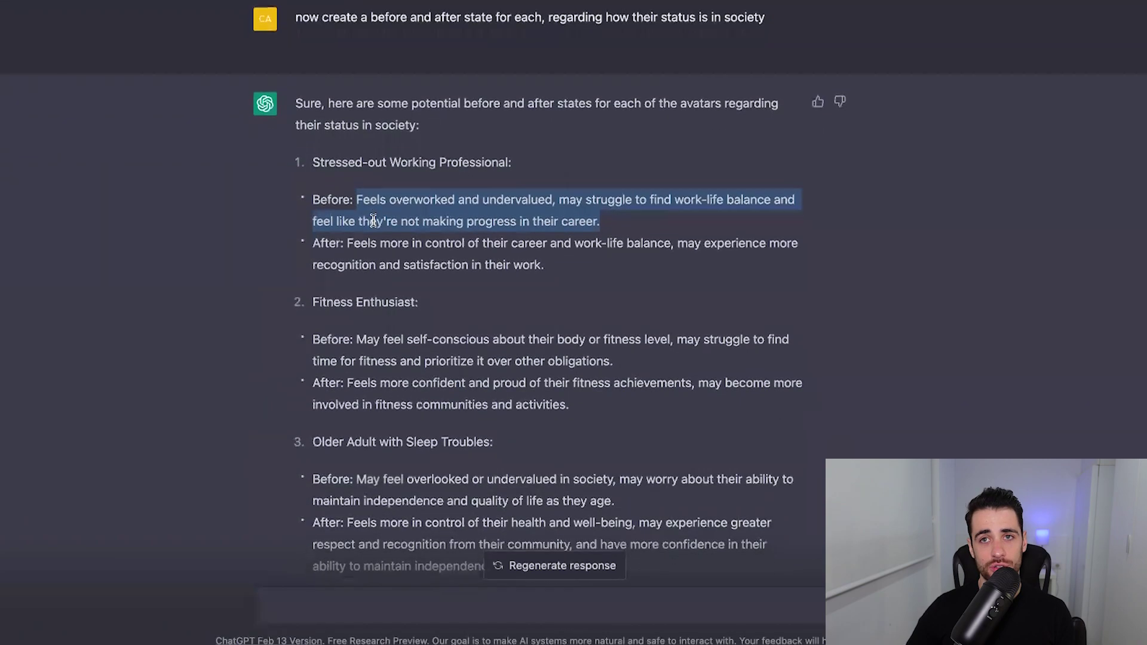
scroll(461, 204, up, 4)
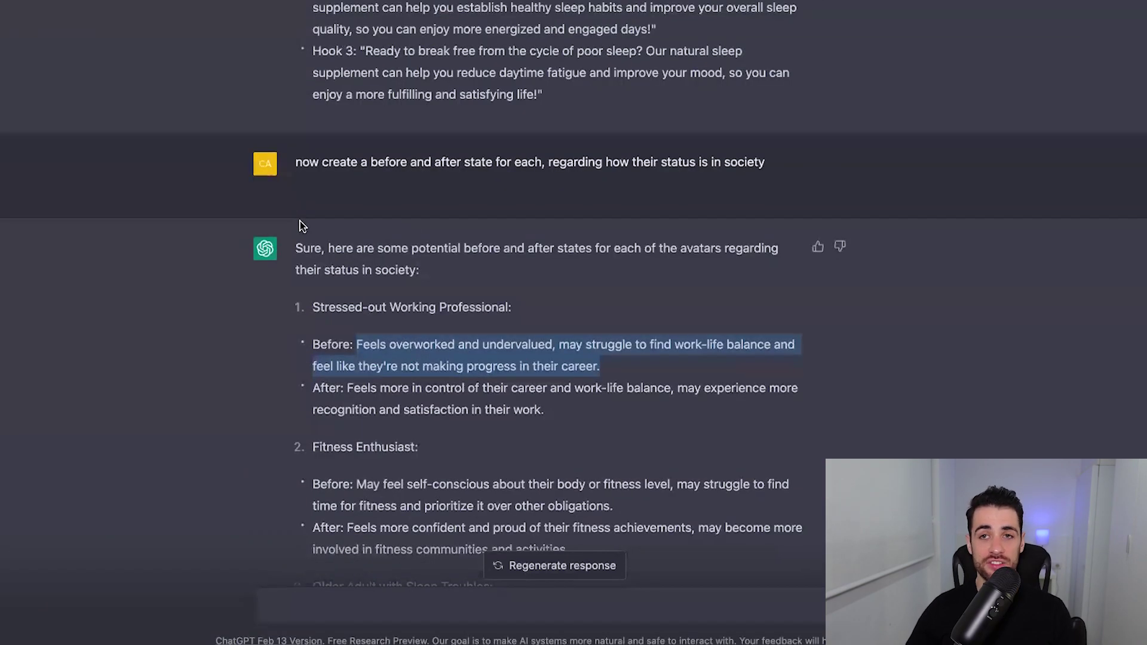
scroll(301, 221, down, 1)
scroll(300, 221, down, 1)
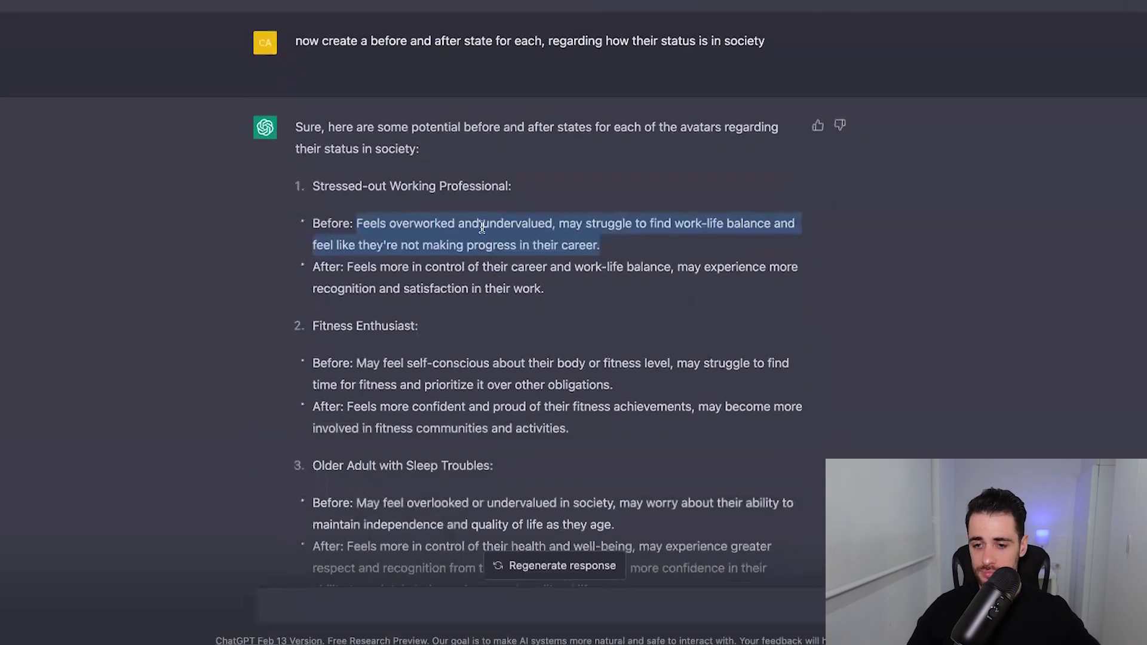
click(518, 225)
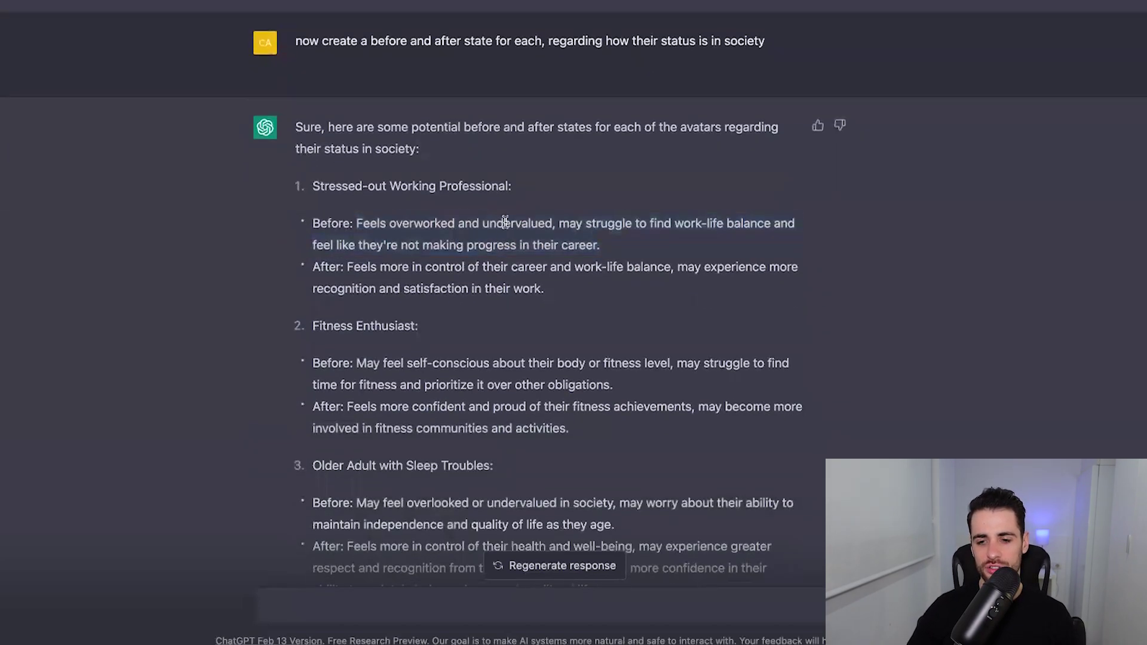
double_click(522, 221)
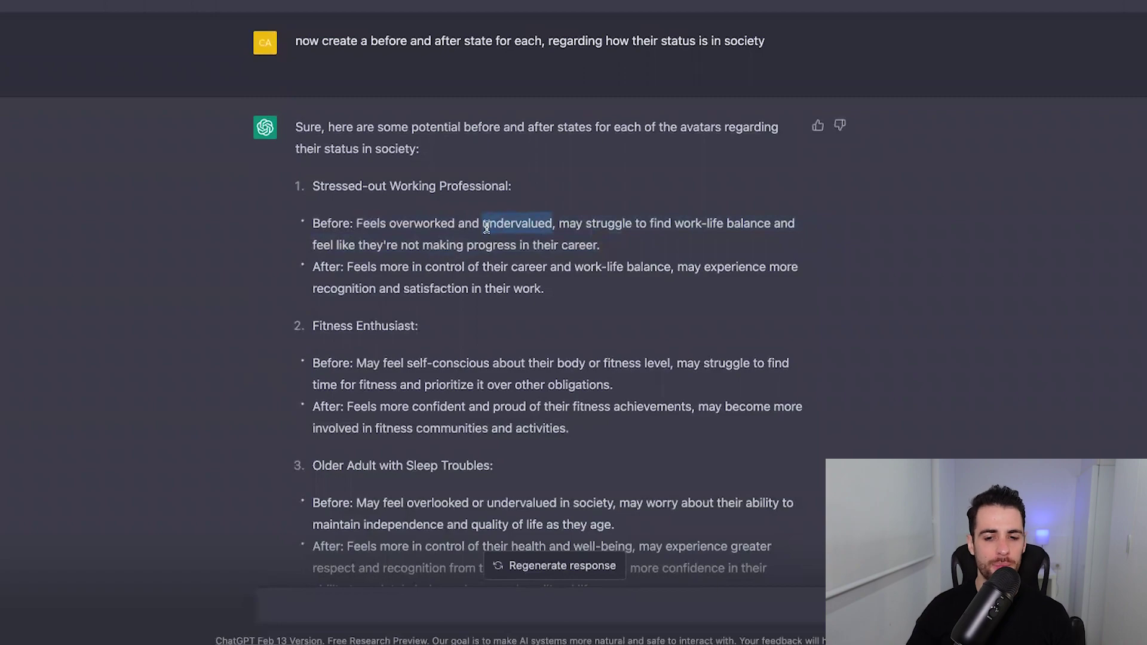
click(432, 220)
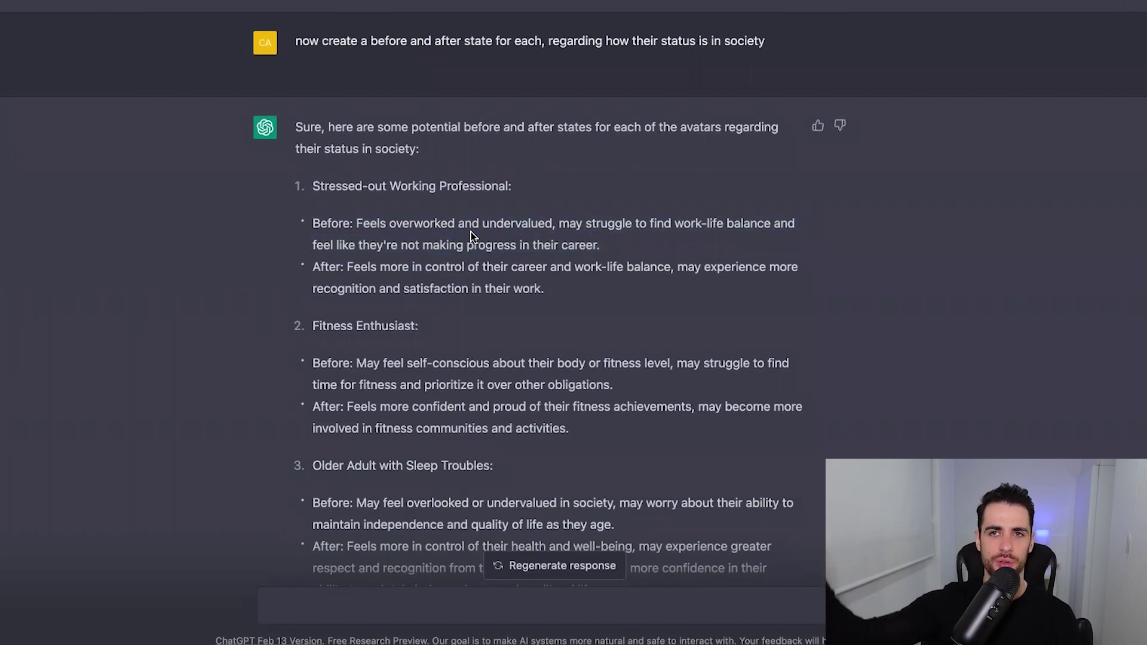
Step: Highlight "recognition" in the Stressed-out Working Professional's After state and review the other avatars' status statements
scroll(400, 185, down, 3)
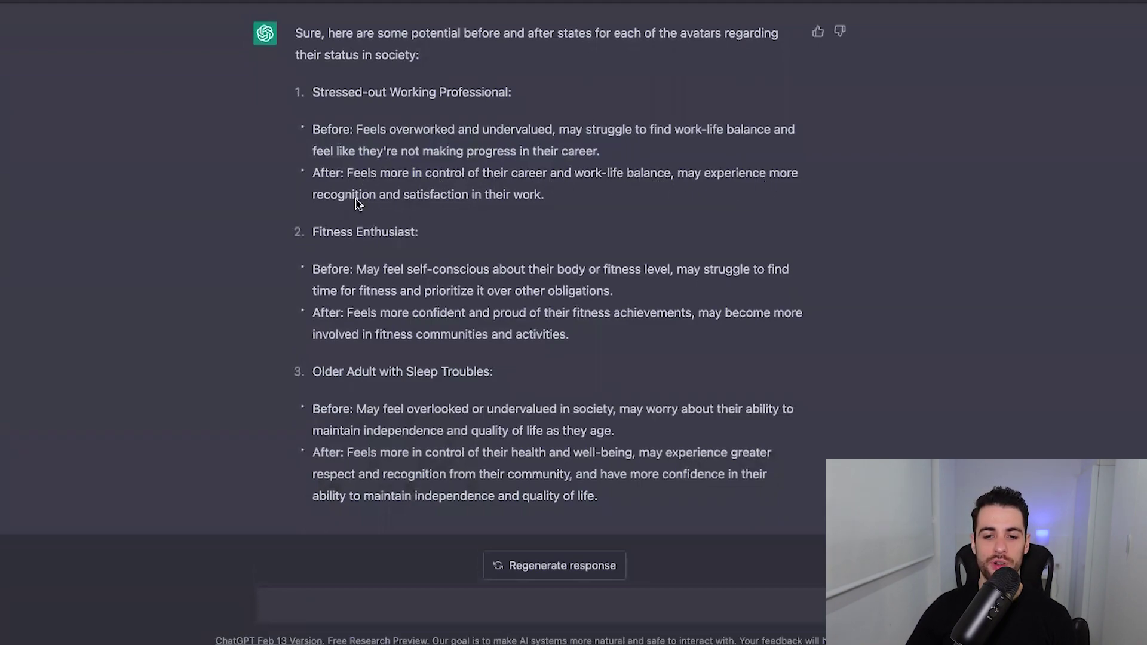
drag(311, 194, 379, 195)
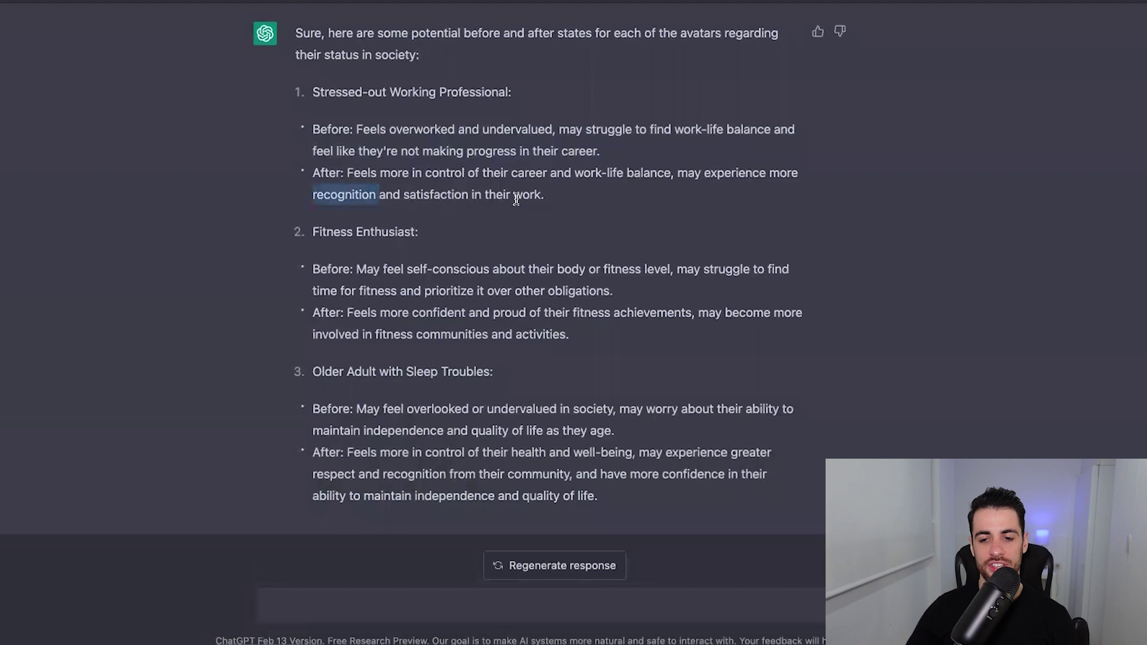
scroll(538, 207, down, 1)
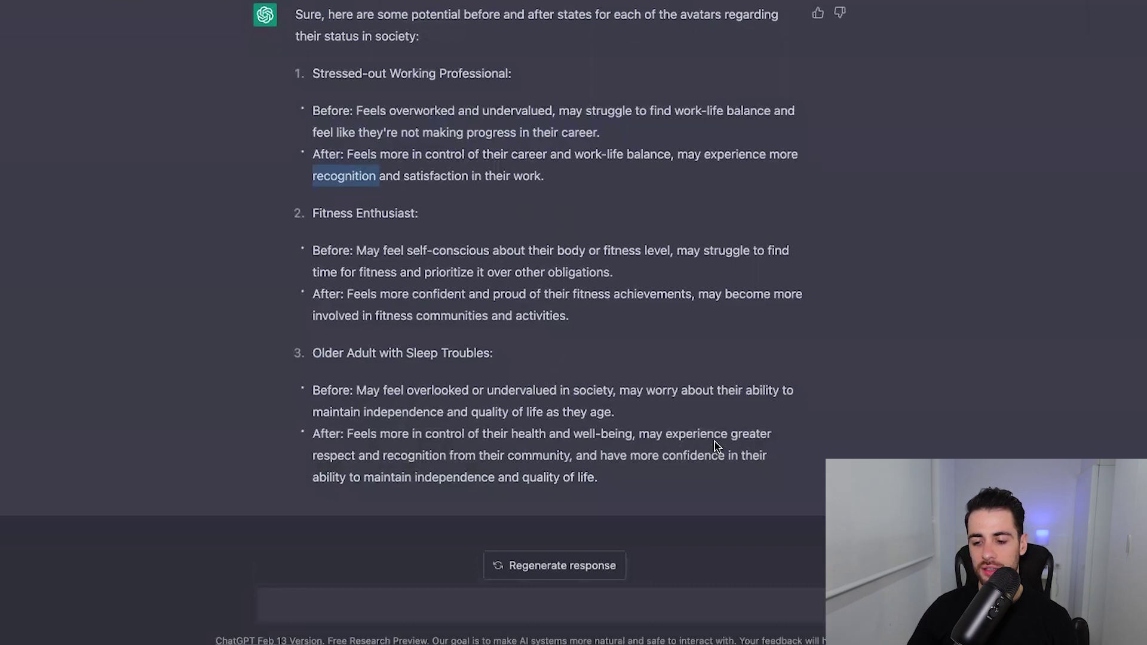
scroll(407, 208, up, 1)
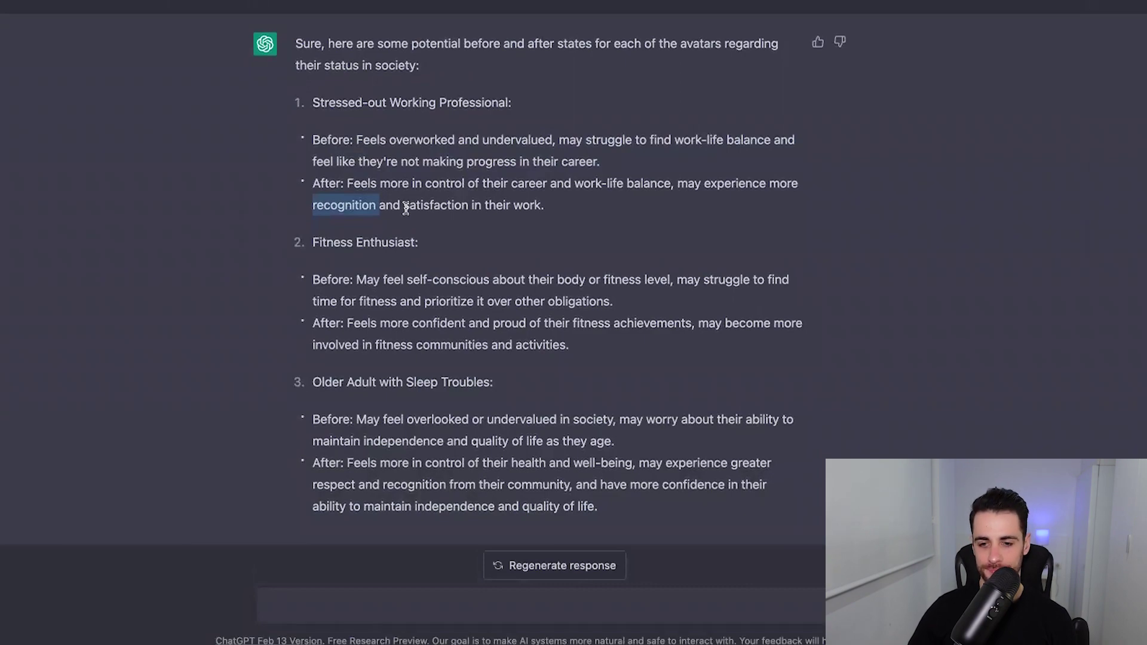
scroll(419, 196, up, 1)
click(419, 189)
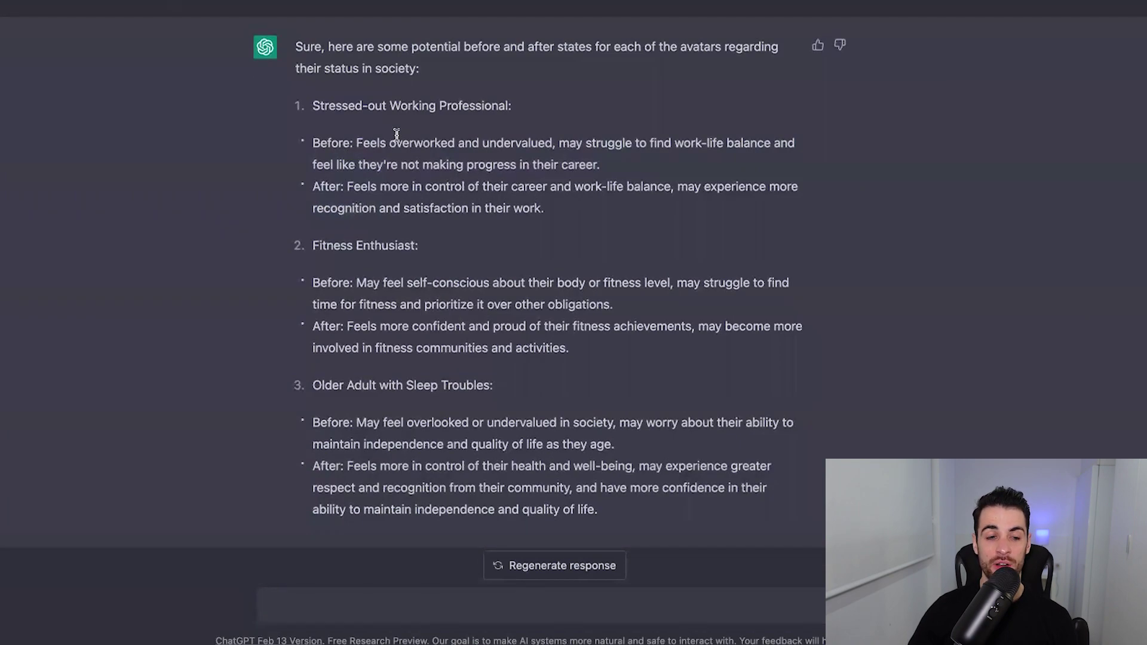
scroll(396, 134, up, 1)
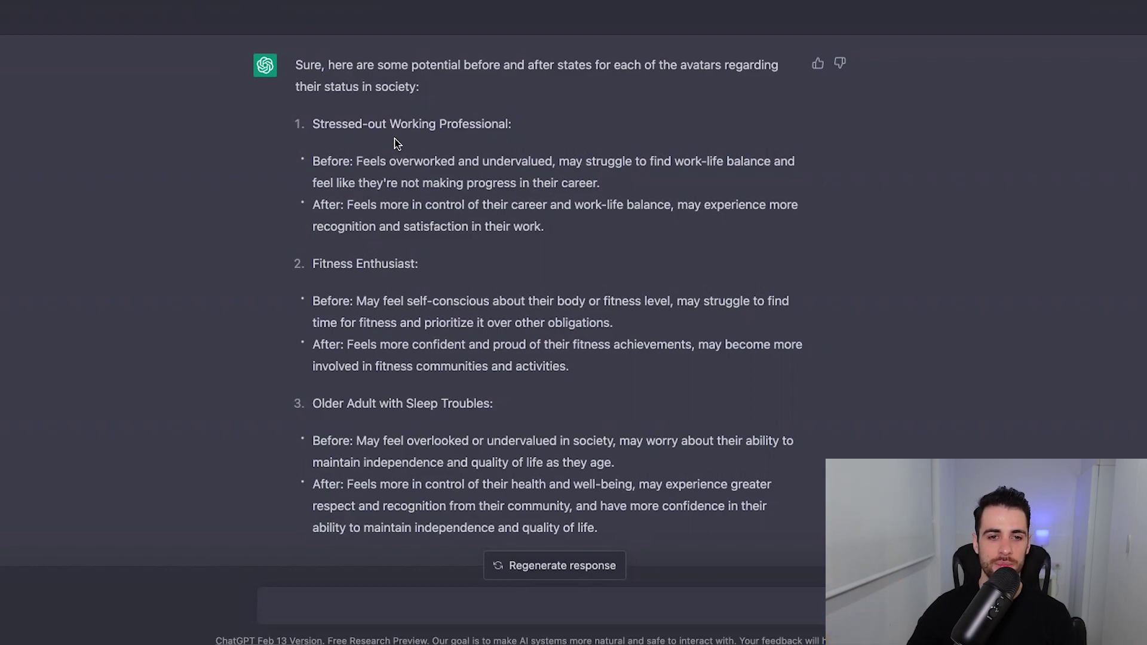
Step: Go back to the prompt "with all of this information now create three hooks for each", highlight it and view its answer
scroll(394, 143, up, 2)
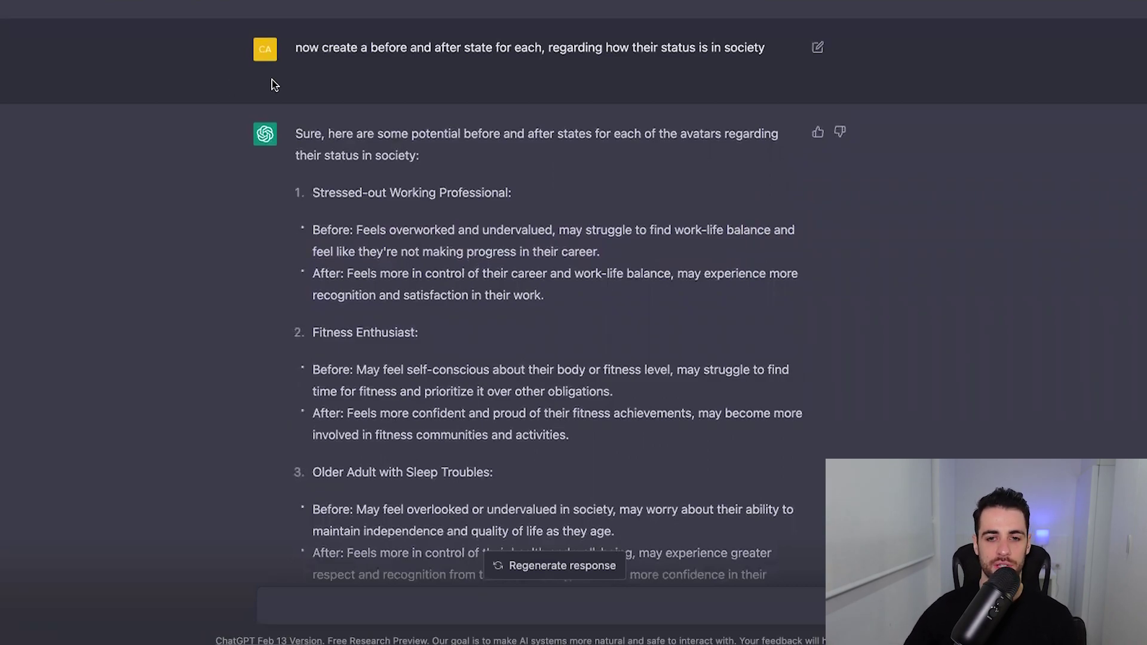
scroll(279, 95, up, 5)
scroll(334, 146, up, 8)
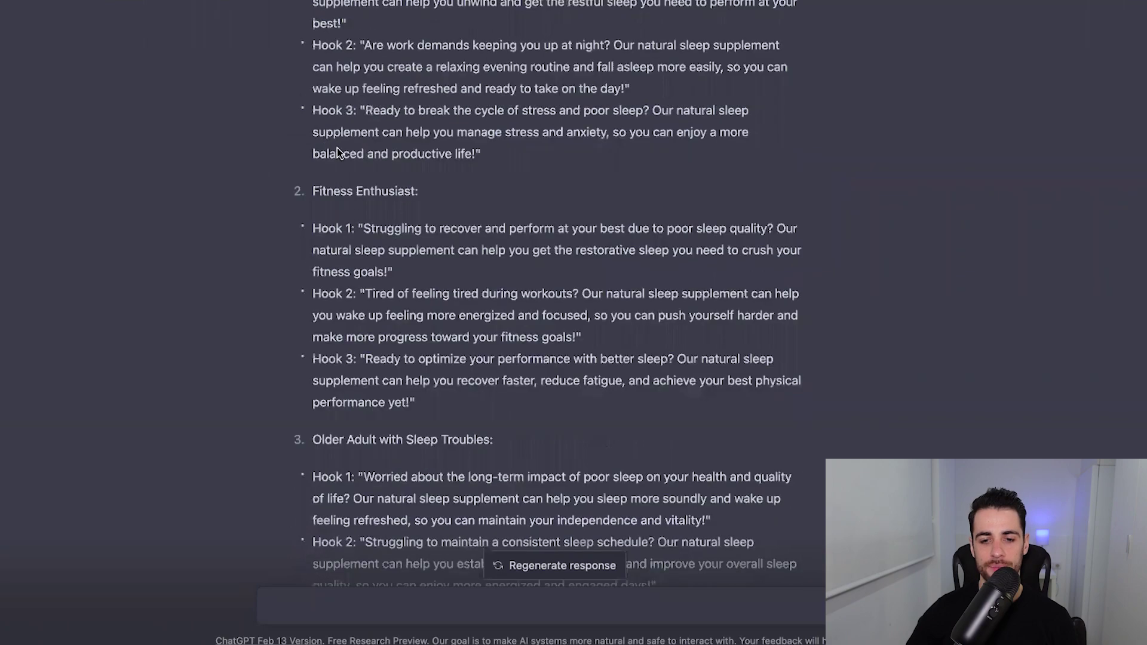
scroll(397, 235, down, 20)
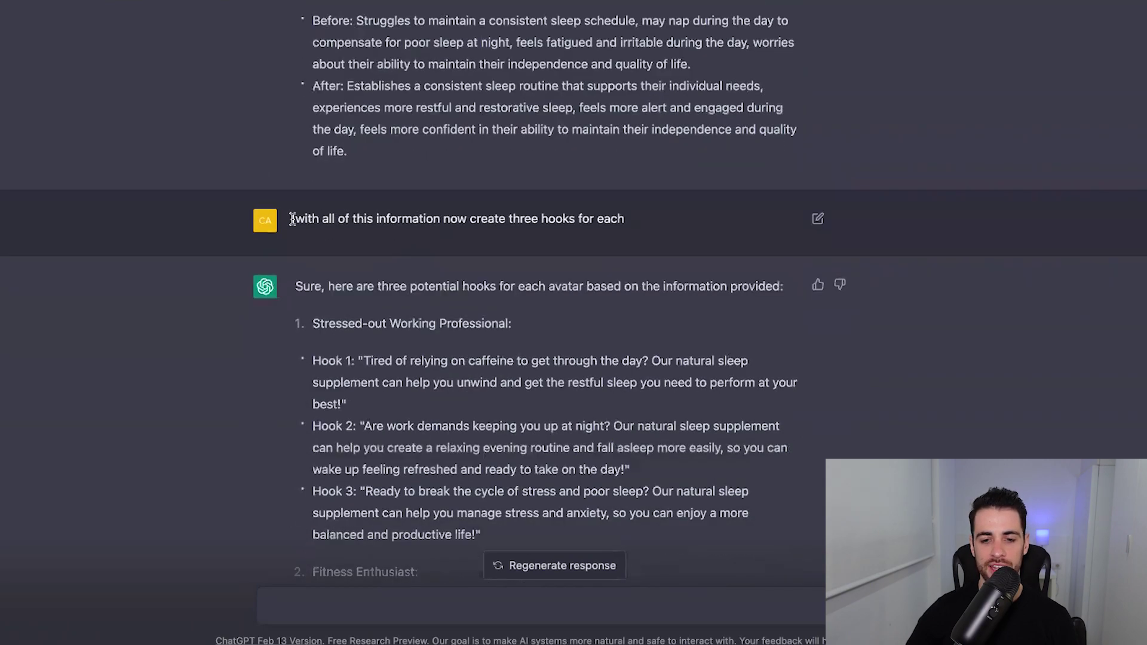
drag(295, 220, 559, 230)
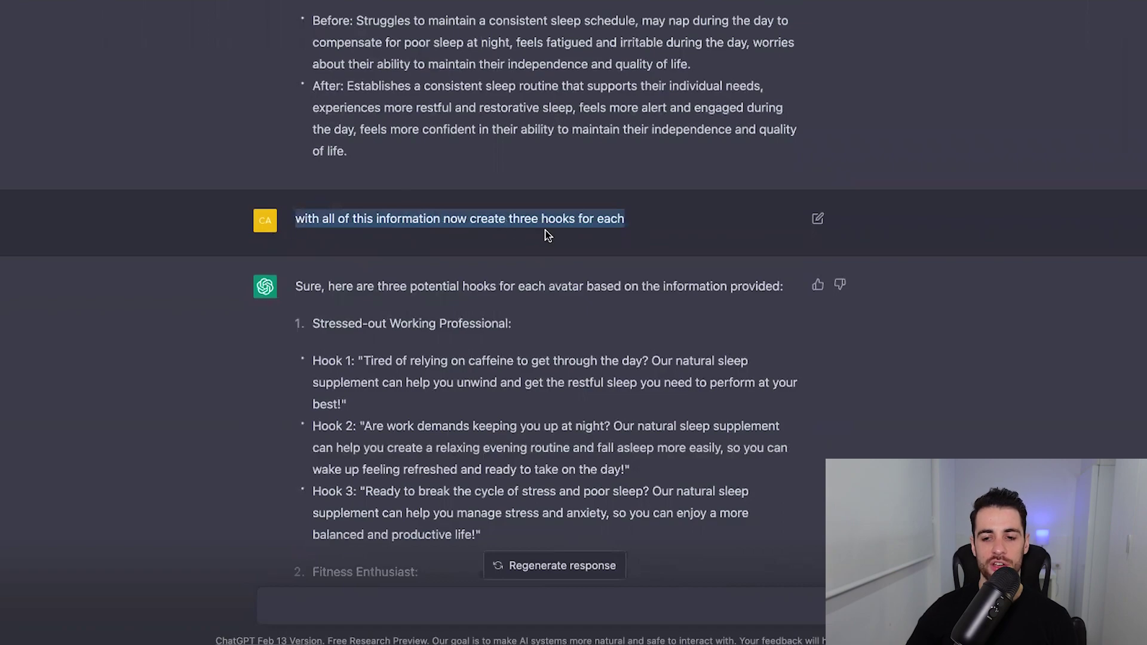
scroll(568, 231, down, 2)
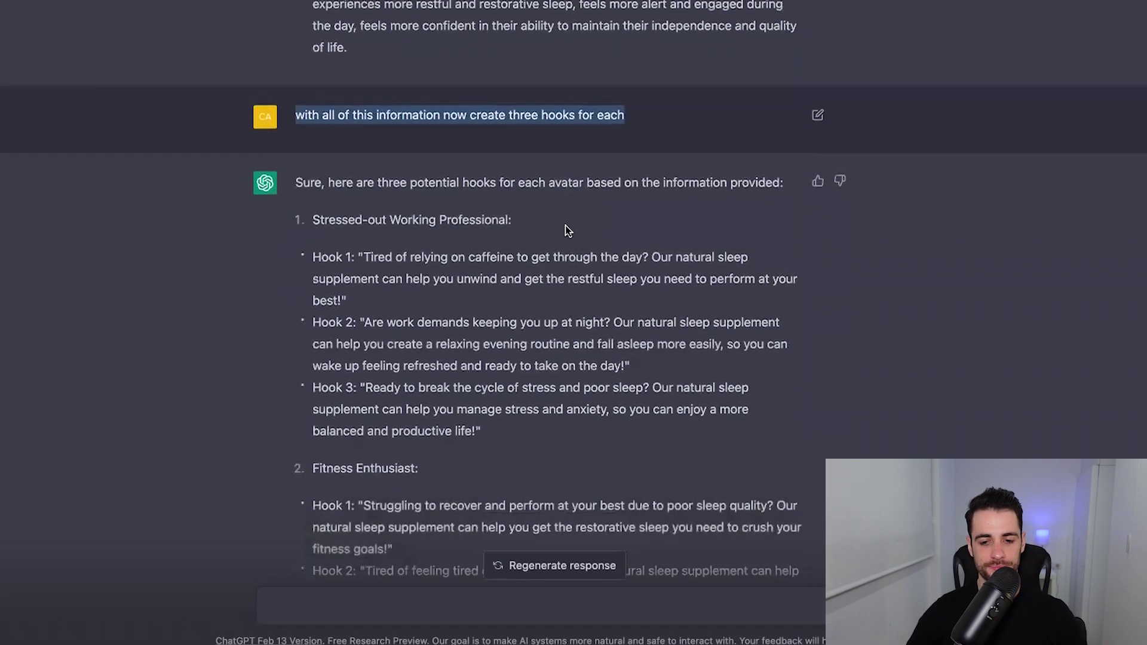
scroll(567, 231, down, 1)
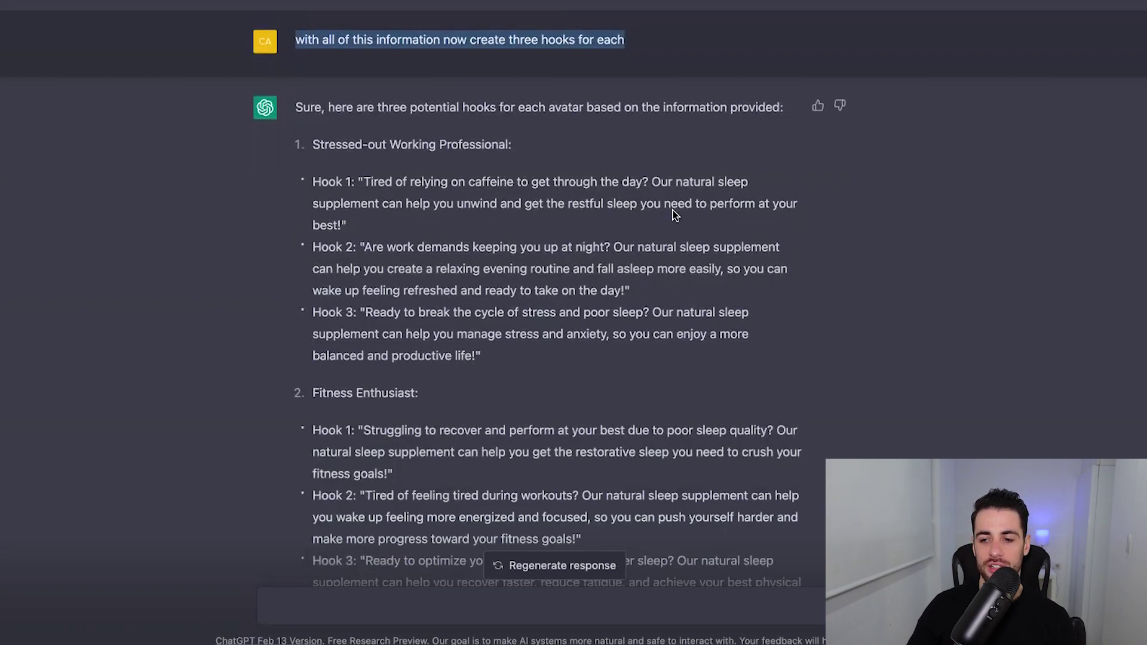
Step: Highlight the full text of Hook 1 for the Stressed-out Working Professional, starting "Tired of relying on caffeine"
click(362, 218)
drag(362, 218, 358, 181)
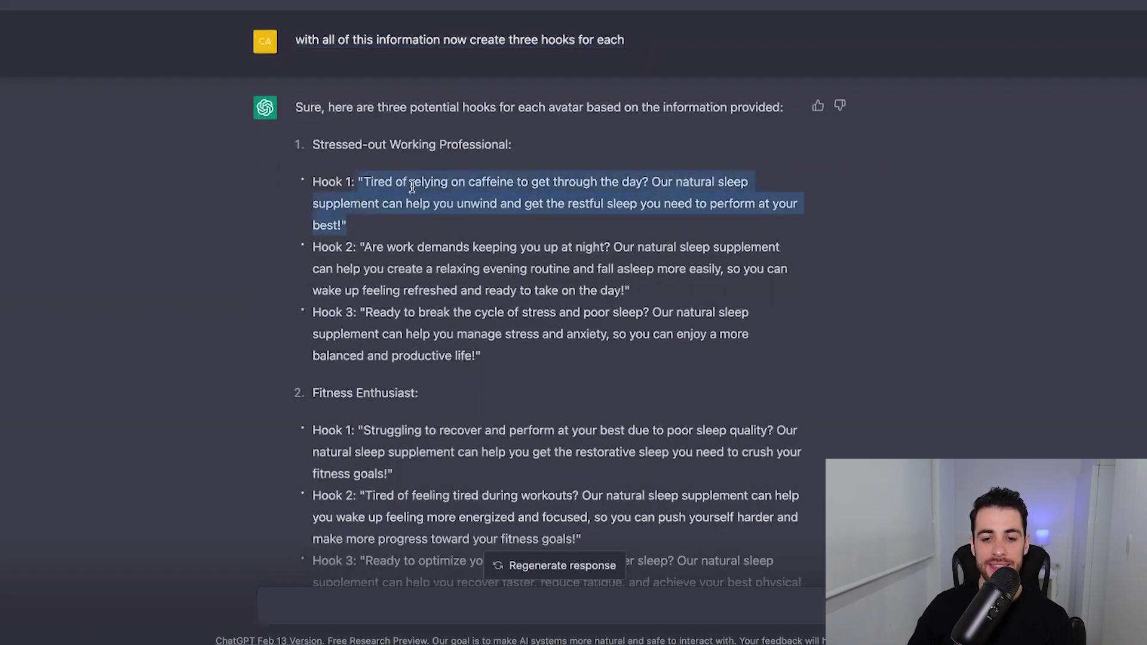
right_click(493, 188)
click(393, 264)
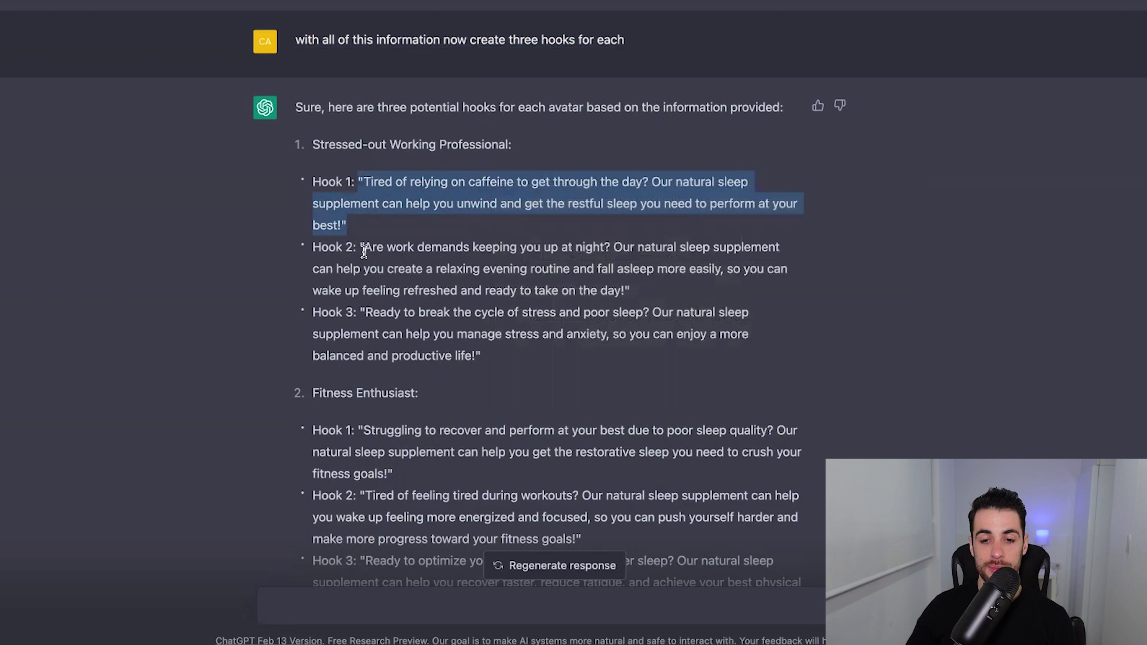
Step: Examine Hooks 2 and 3 for the Stressed-out Working Professional, highlighting "Are work demands keeping you up at night" and the Hook 3 text
drag(363, 247, 606, 246)
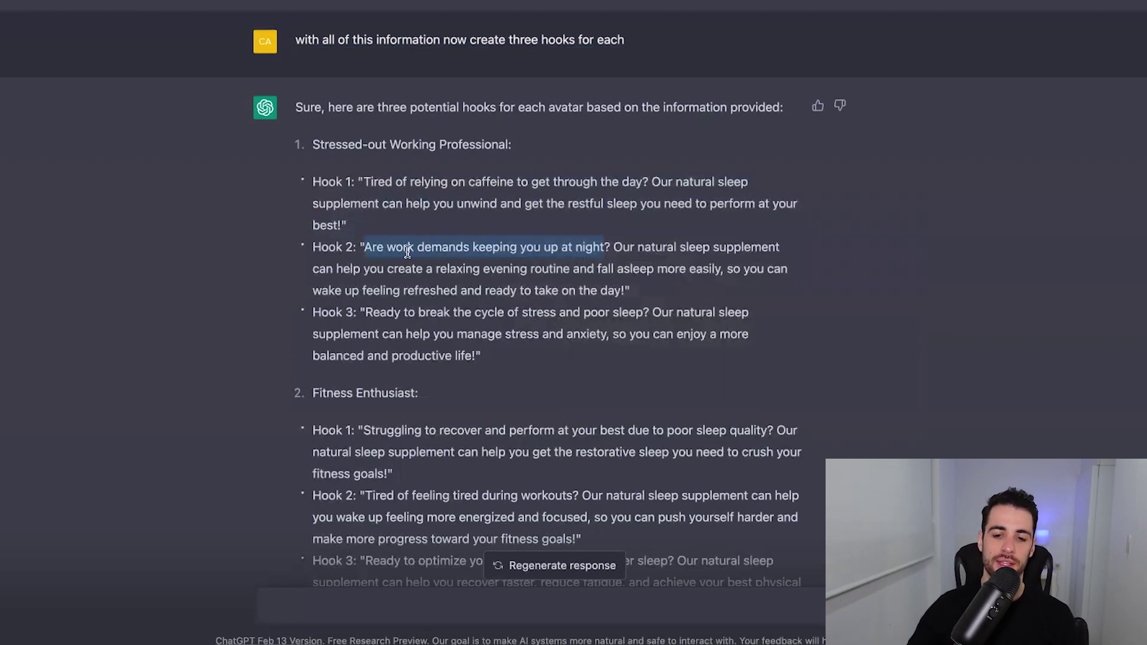
scroll(415, 279, down, 1)
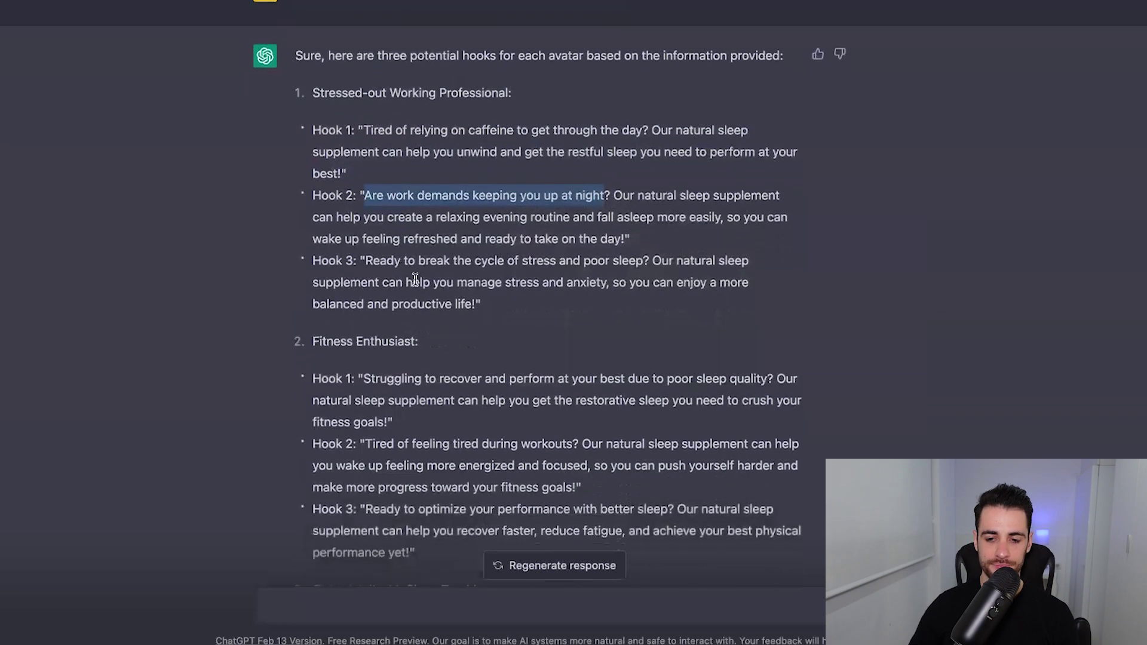
click(449, 277)
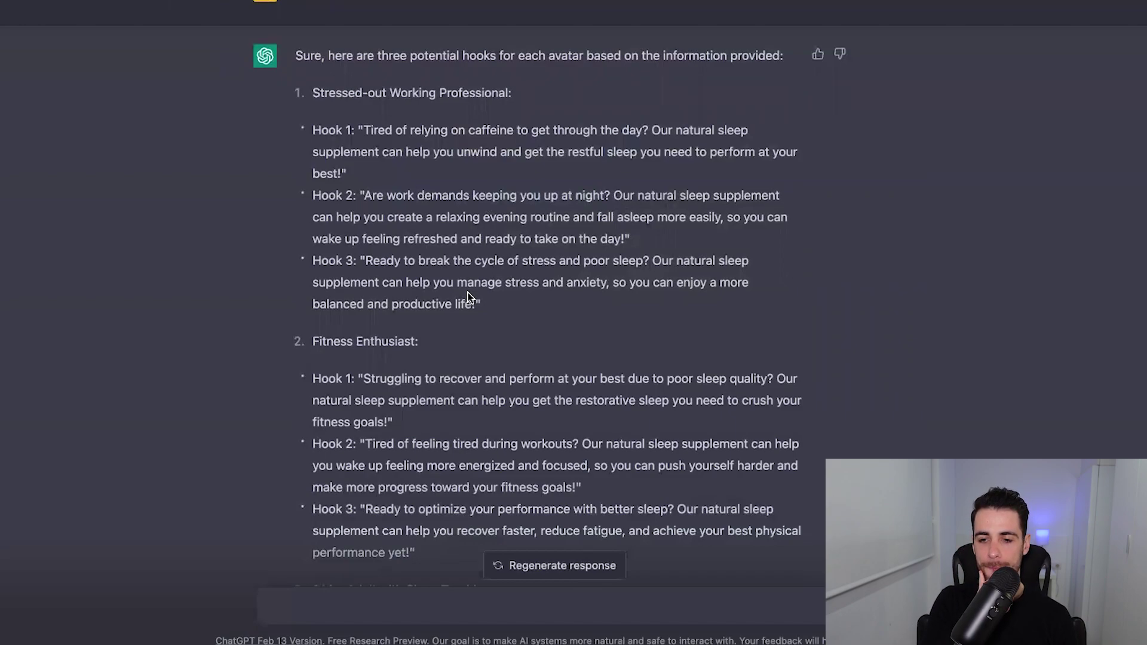
drag(485, 305, 479, 272)
click(635, 236)
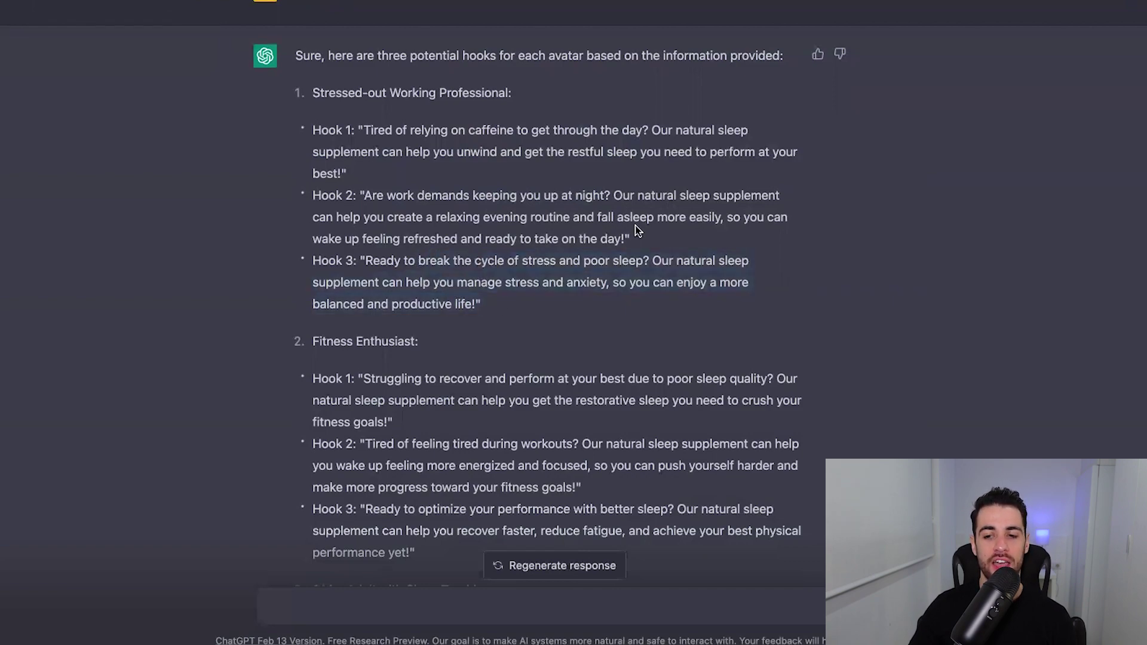
drag(634, 238, 447, 197)
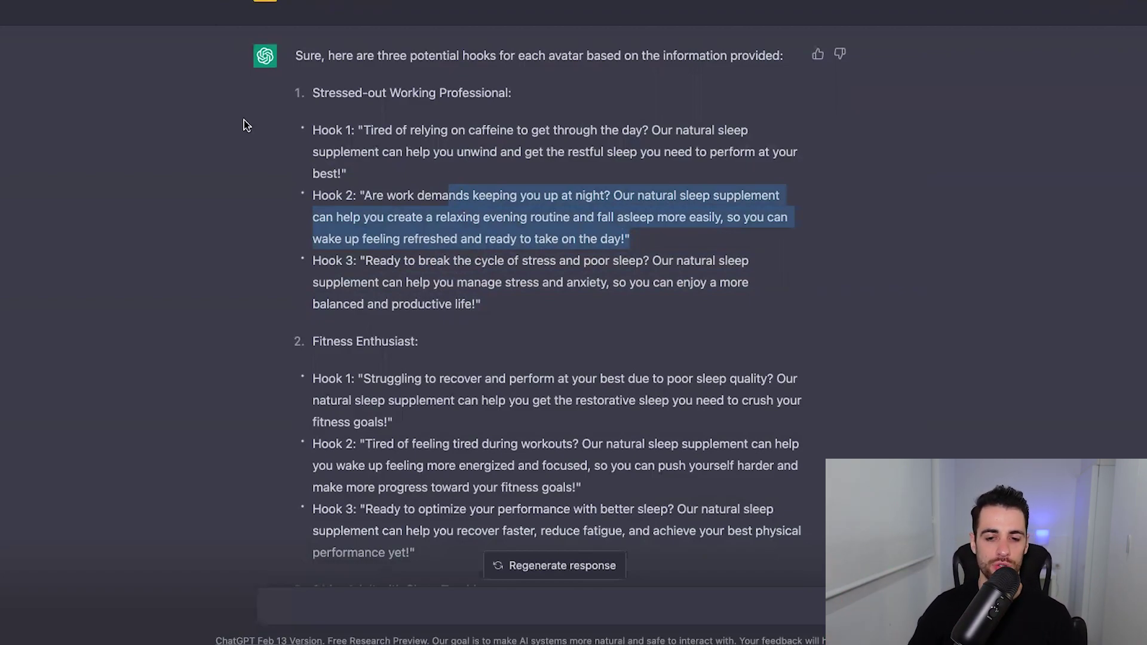
click(389, 150)
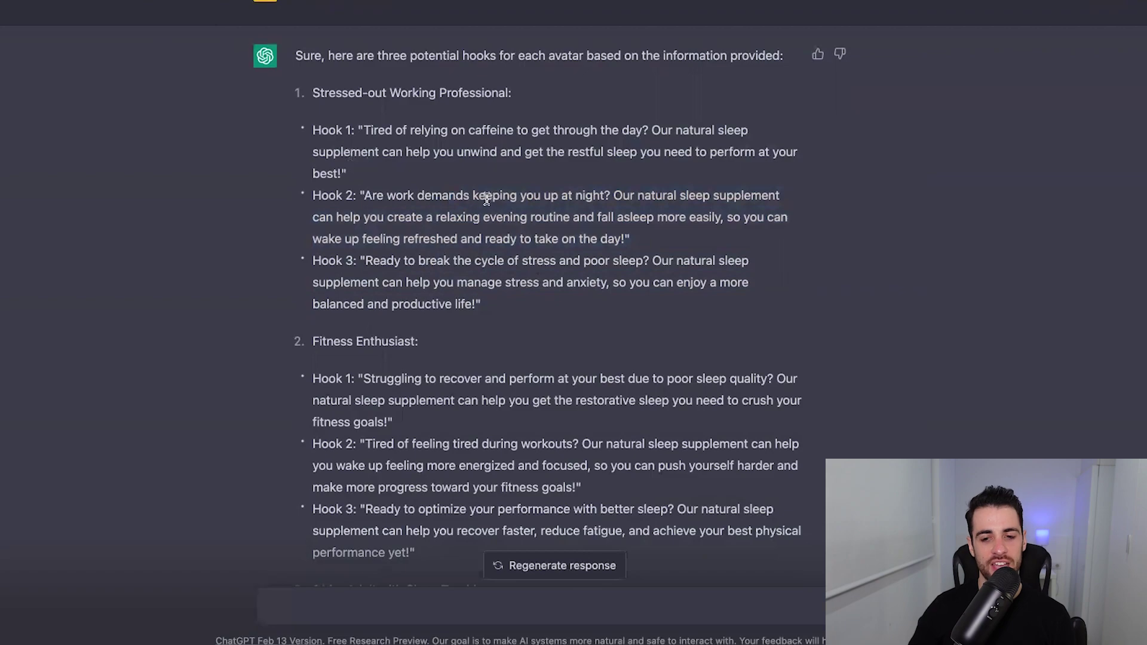
Step: Review the remaining hooks for the Fitness Enthusiast and the Older Adult with Sleep Troubles
scroll(378, 172, down, 5)
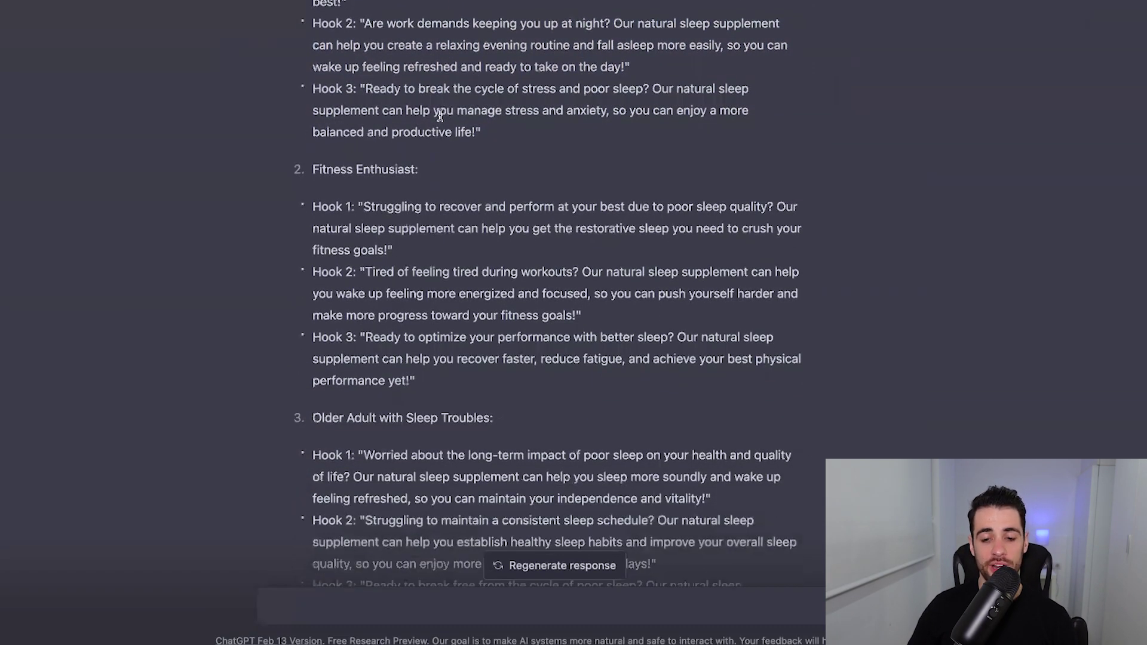
scroll(433, 122, down, 7)
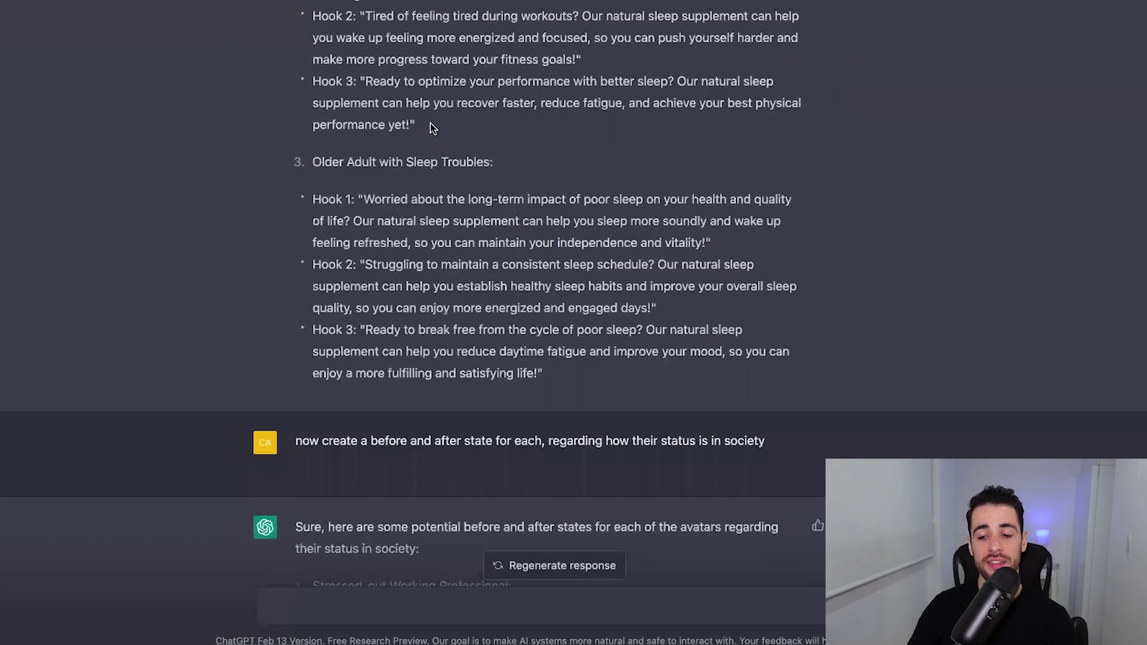
scroll(430, 123, down, 18)
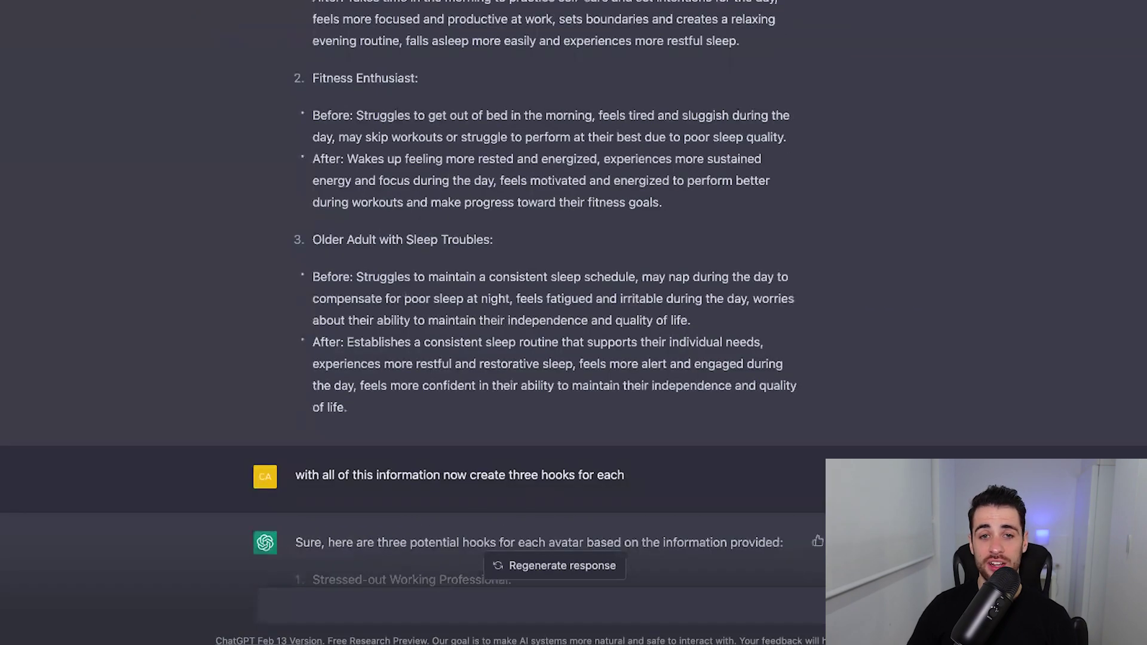